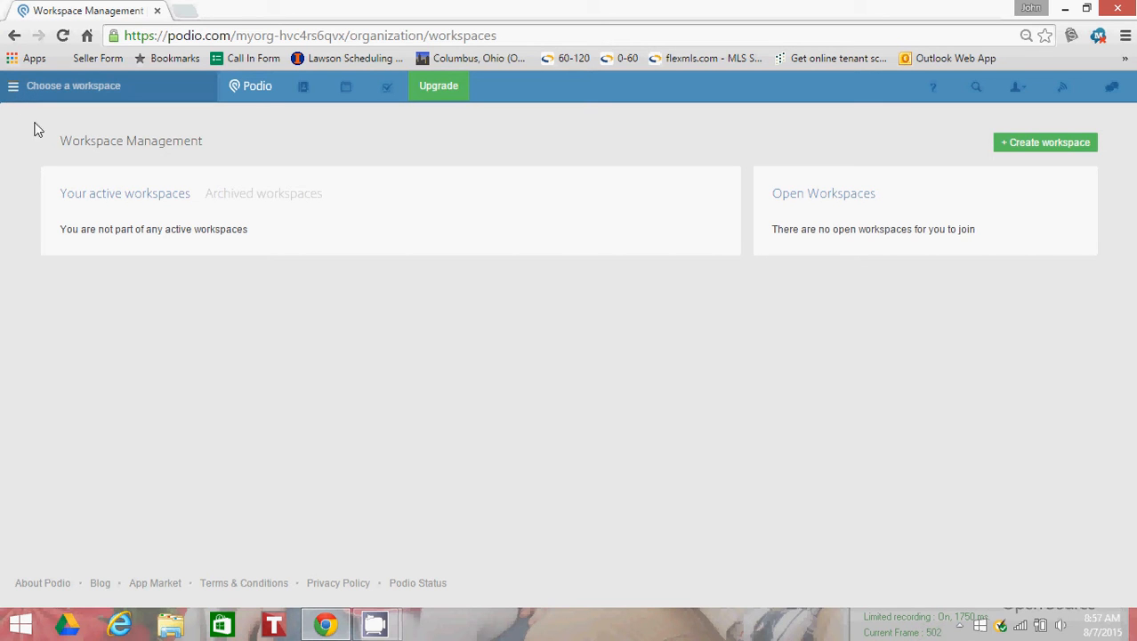
Step: Open the organization setup and name the organization "My Real Estate Company"
{"action": "left_click", "coordinate": [13, 93]}
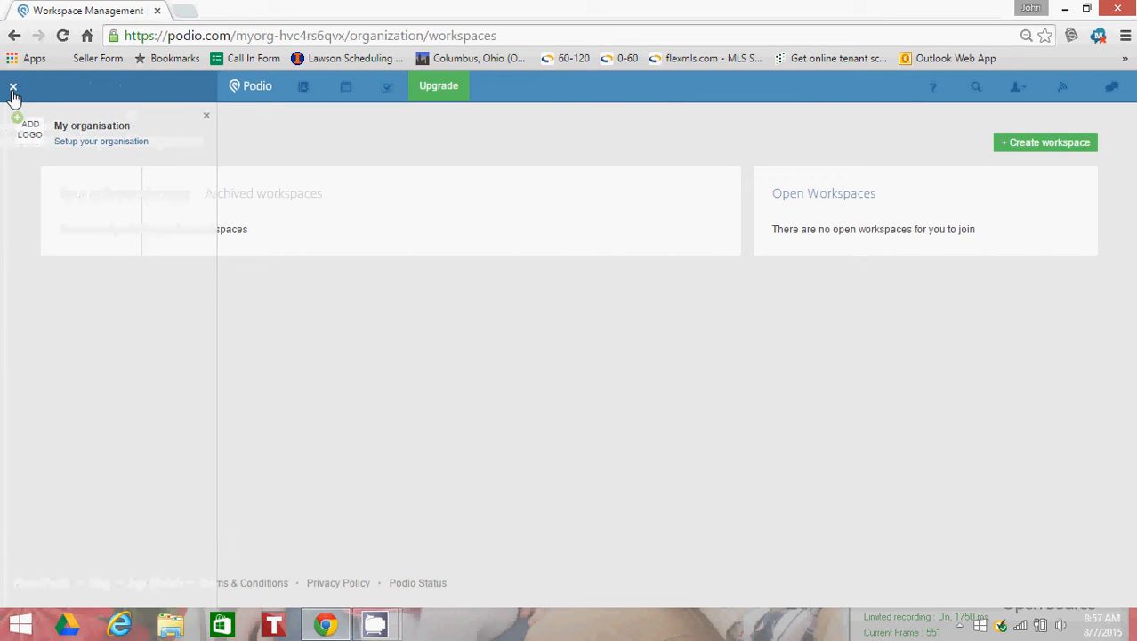
{"action": "mouse_move", "coordinate": [128, 150]}
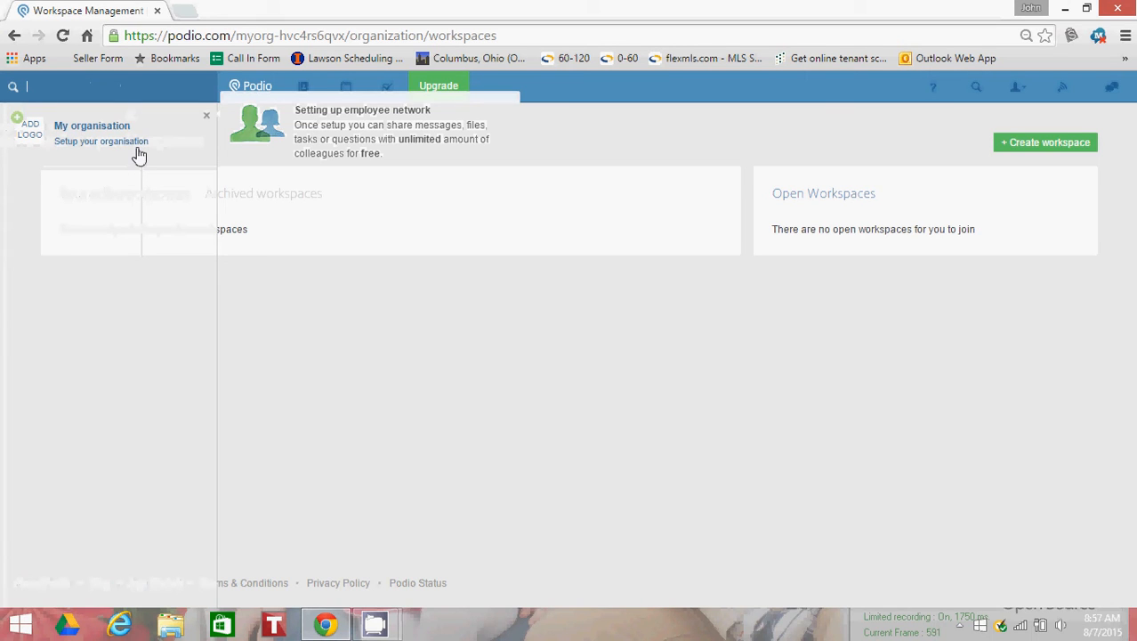
{"action": "left_click", "coordinate": [143, 144]}
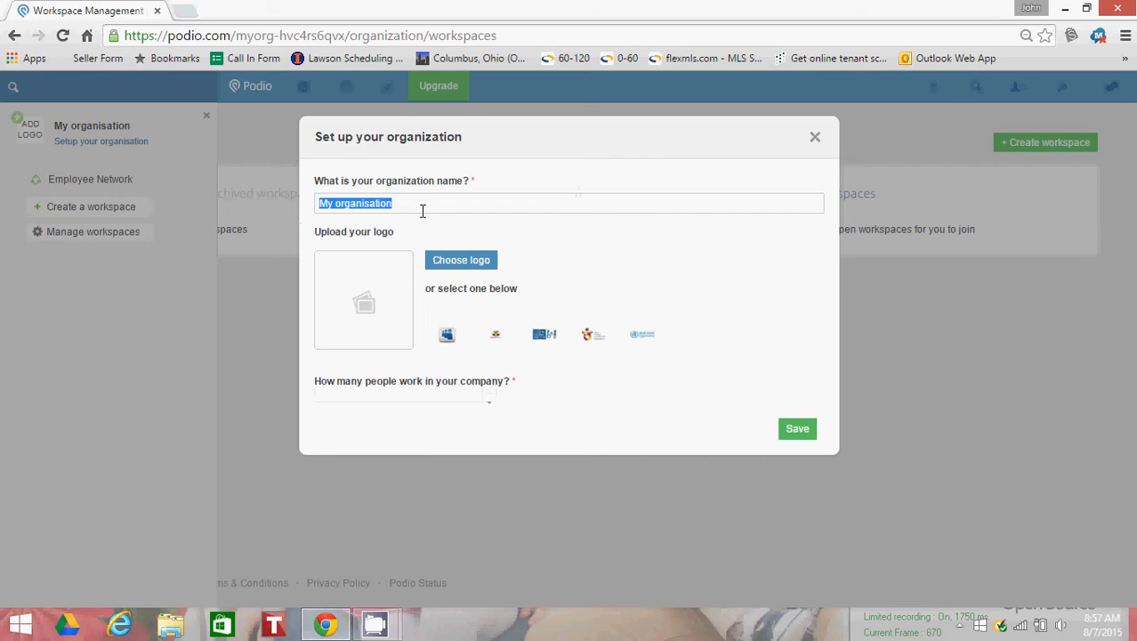
{"action": "type", "text": "My Rea"}
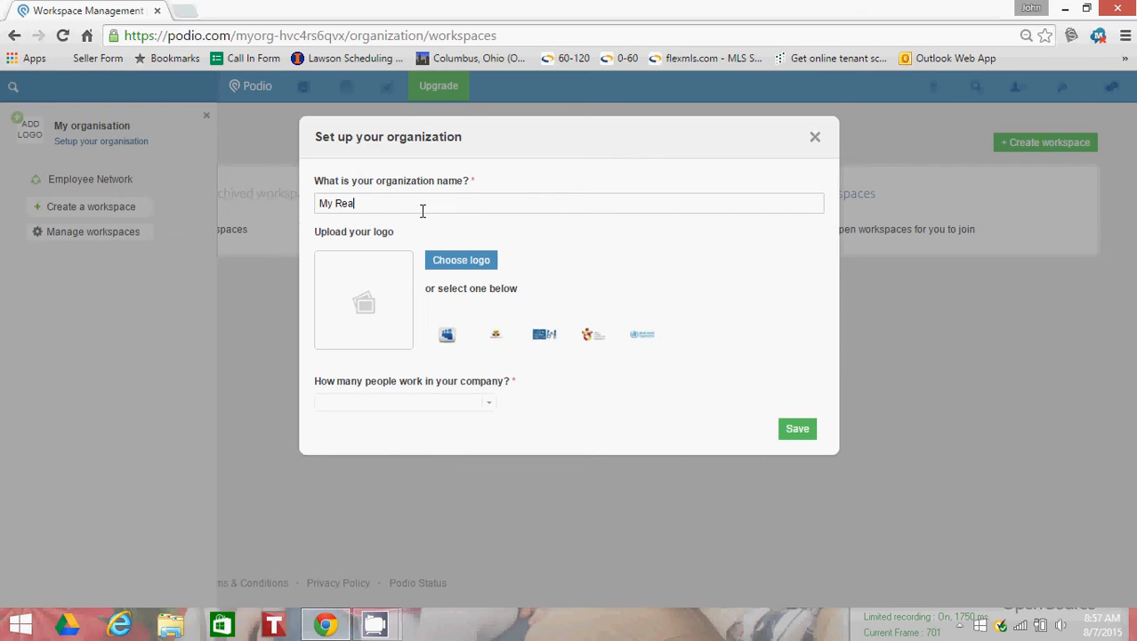
{"action": "type", "text": "l Estate COmpa"}
{"action": "key", "text": "BackSpace"}
{"action": "key", "text": "BackSpace"}
{"action": "key", "text": "BackSpace"}
{"action": "type", "text": "ompany"}
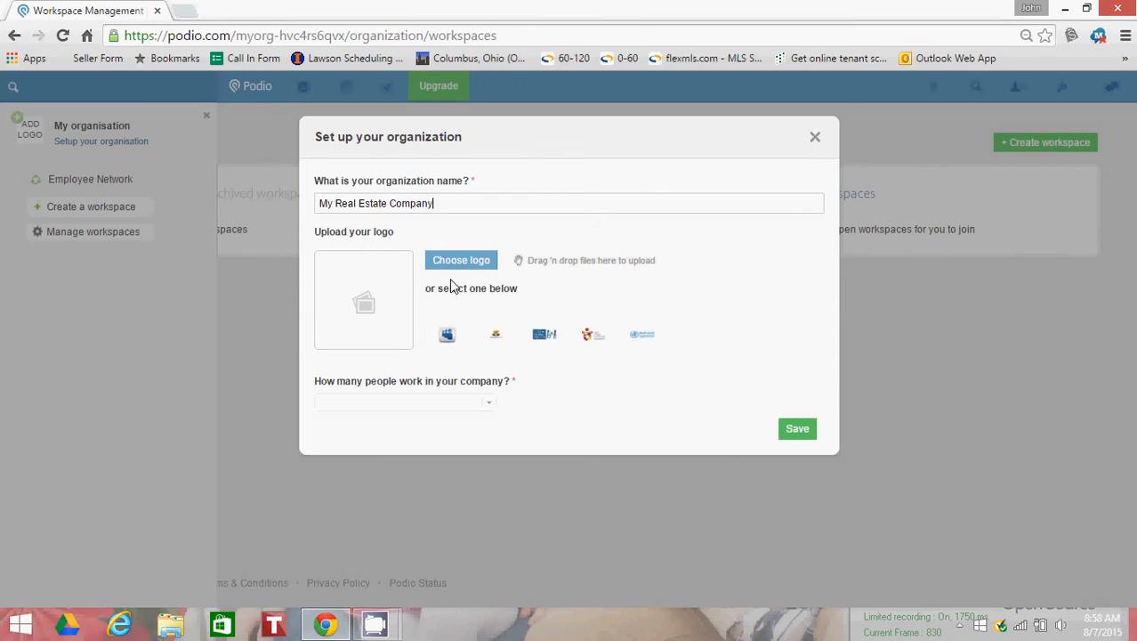
Step: Save the organization with a company size of 1-10 employees and finish the Employee Network welcome tour
{"action": "left_click", "coordinate": [464, 403]}
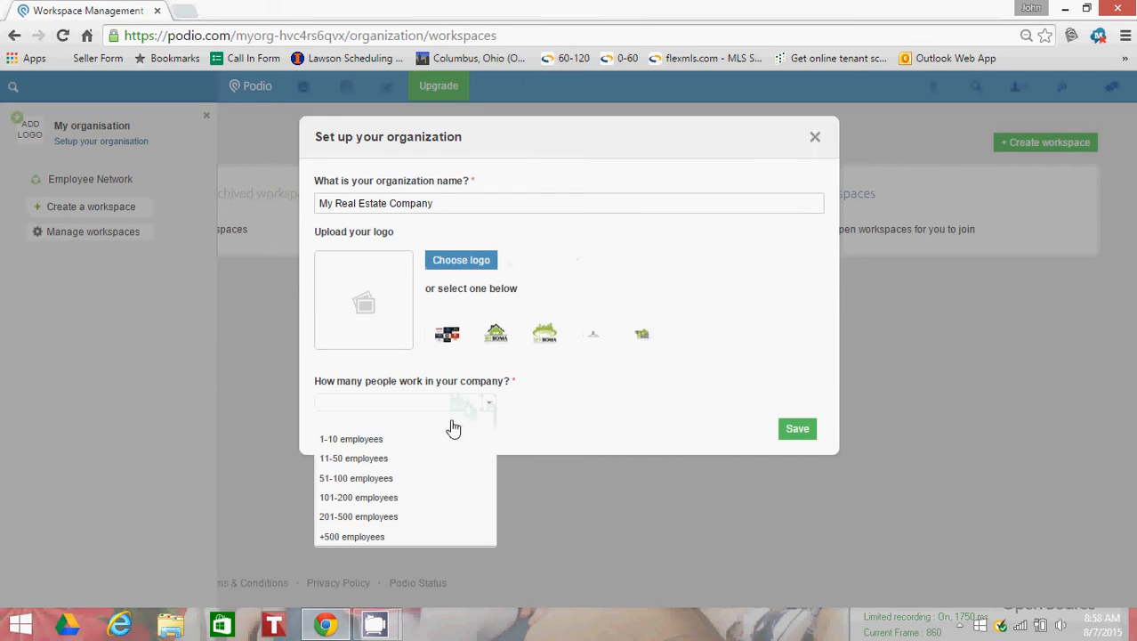
{"action": "left_click", "coordinate": [427, 438]}
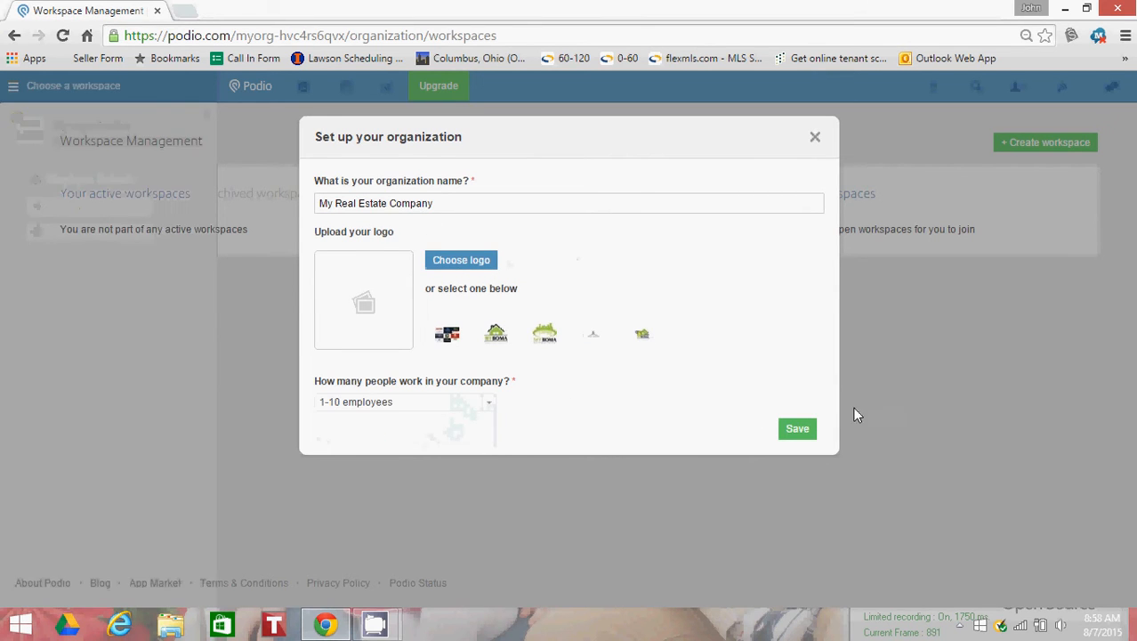
{"action": "left_click", "coordinate": [799, 432]}
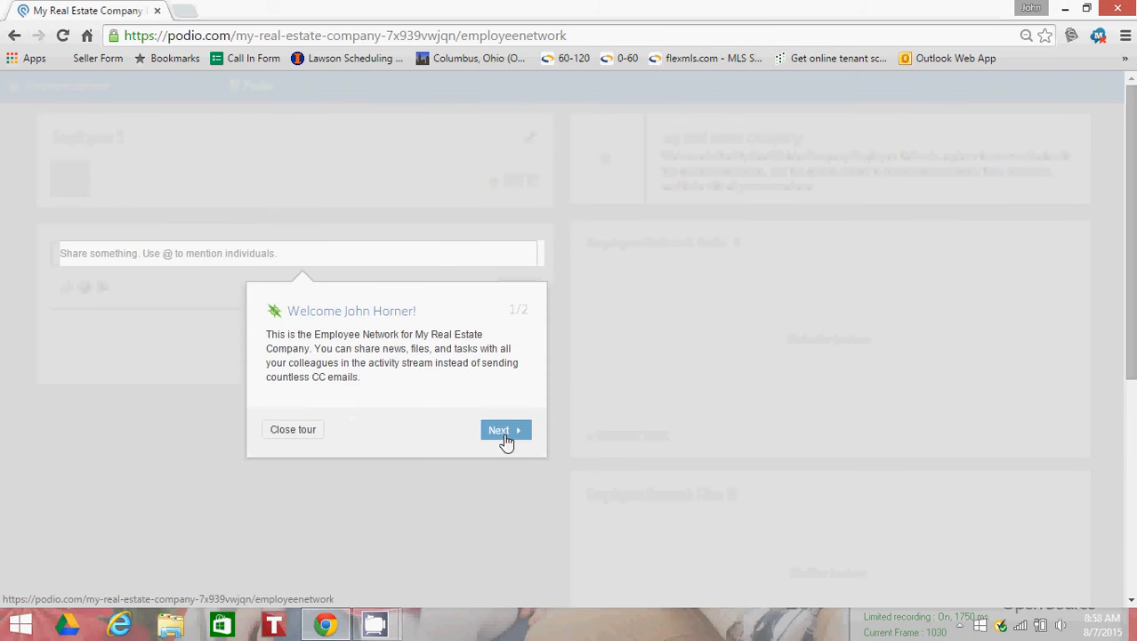
{"action": "left_click", "coordinate": [503, 432]}
{"action": "left_click", "coordinate": [326, 270]}
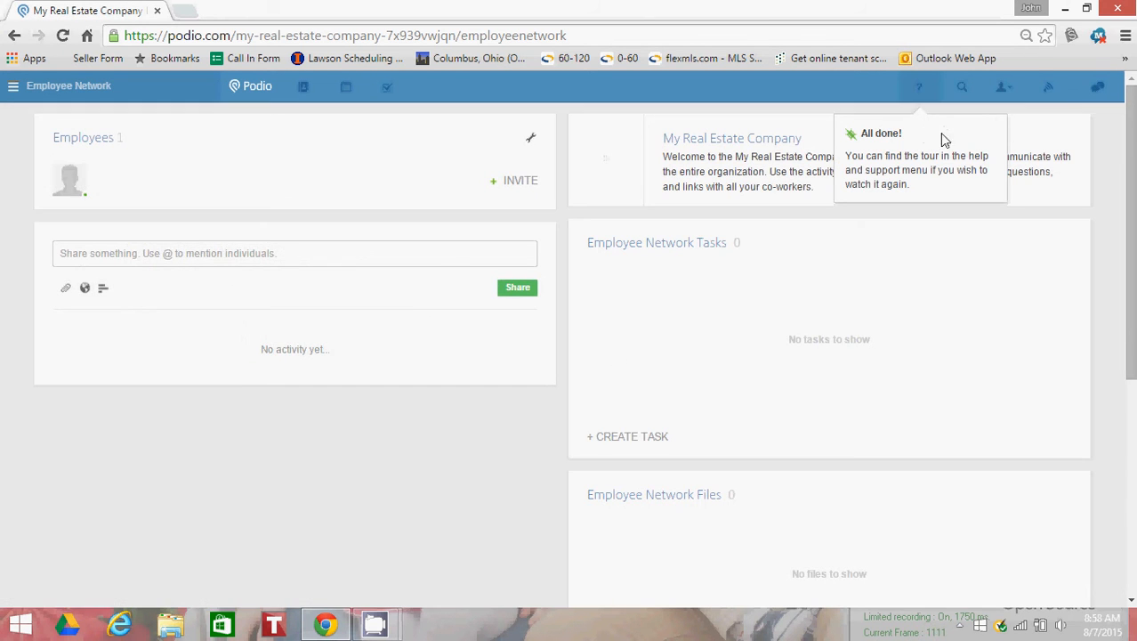
Step: Start a new workspace in My Real Estate Company and name it "Real Estate"
{"action": "left_click", "coordinate": [14, 89]}
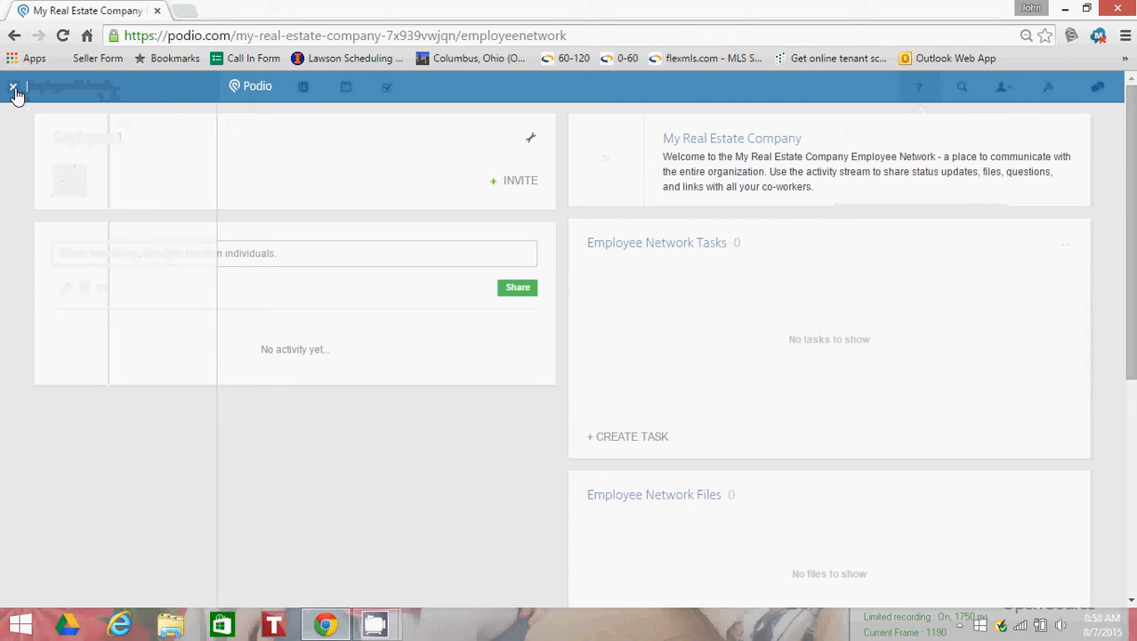
{"action": "left_click", "coordinate": [92, 194]}
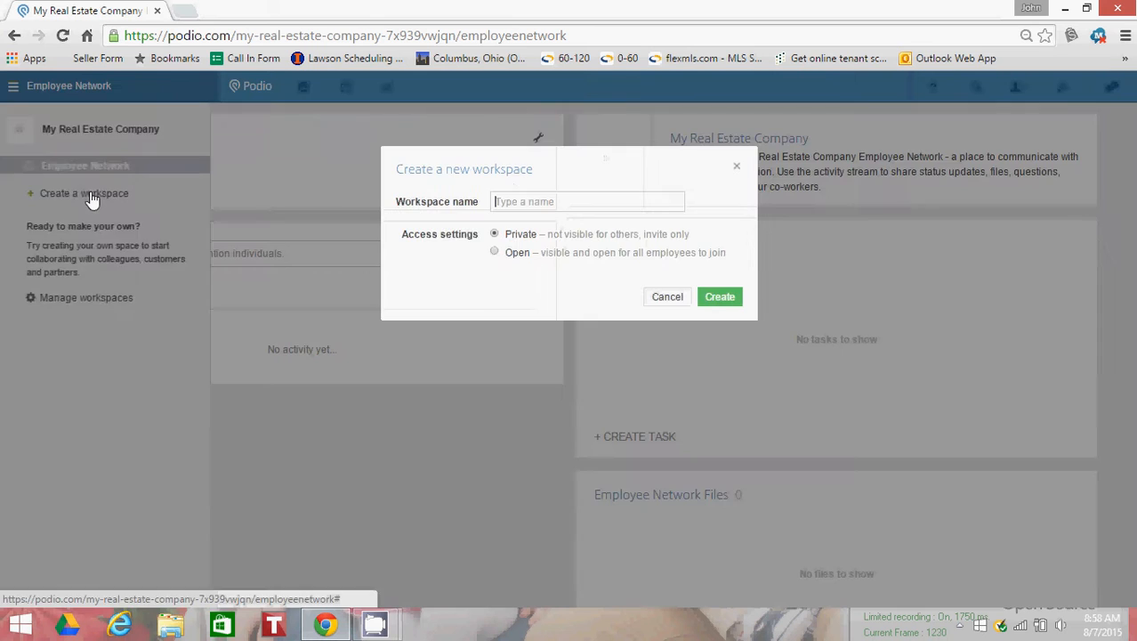
{"action": "type", "text": "Re"}
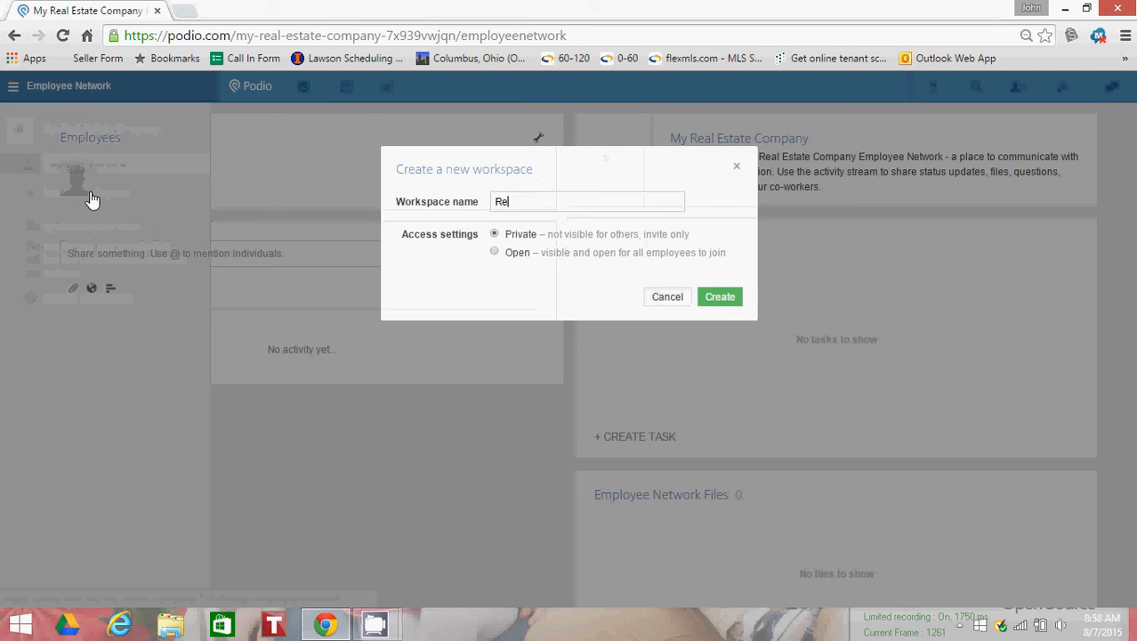
{"action": "type", "text": "al Estate"}
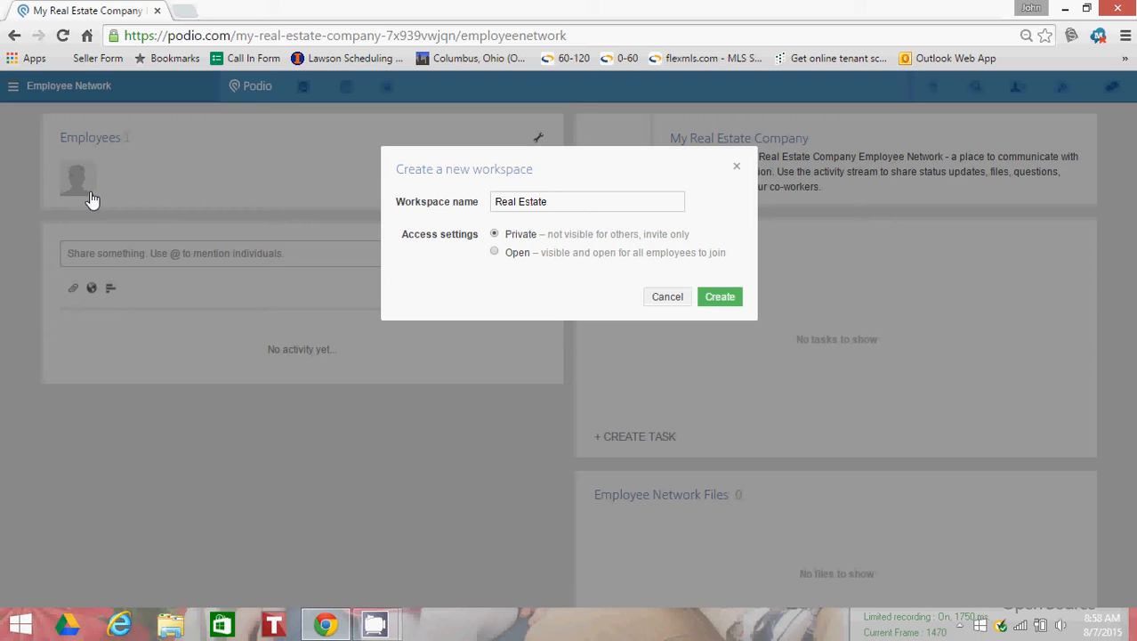
Step: Set the workspace access to Open with new employees joined automatically, and create the workspace
{"action": "left_click", "coordinate": [495, 253]}
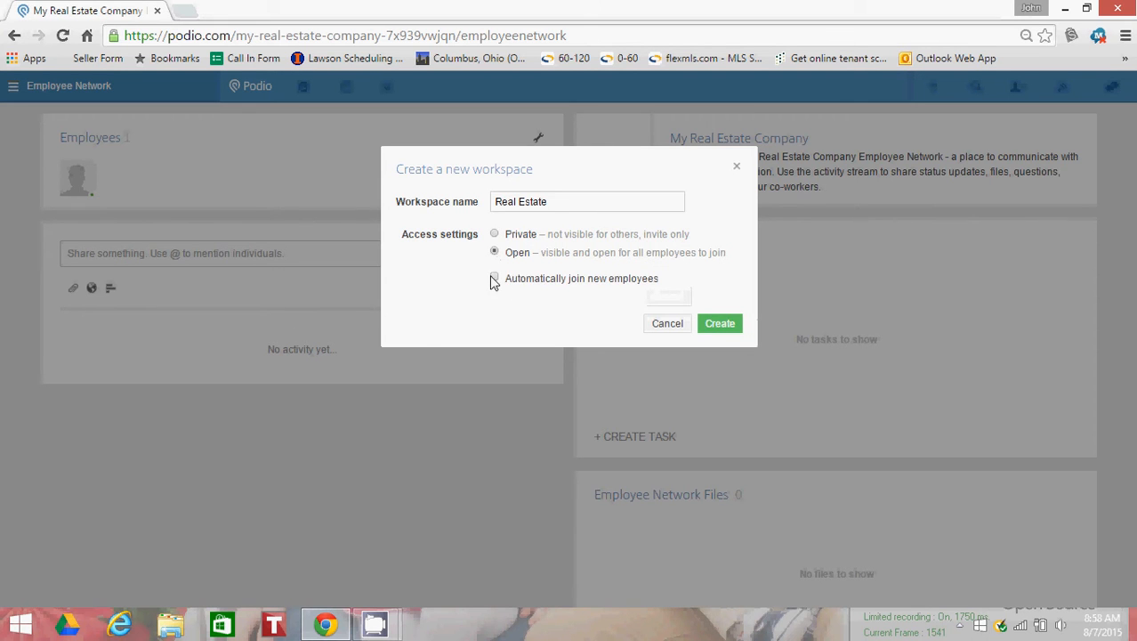
{"action": "key", "text": "Up"}
{"action": "left_click", "coordinate": [494, 253]}
{"action": "left_click", "coordinate": [496, 279]}
{"action": "left_click", "coordinate": [717, 325]}
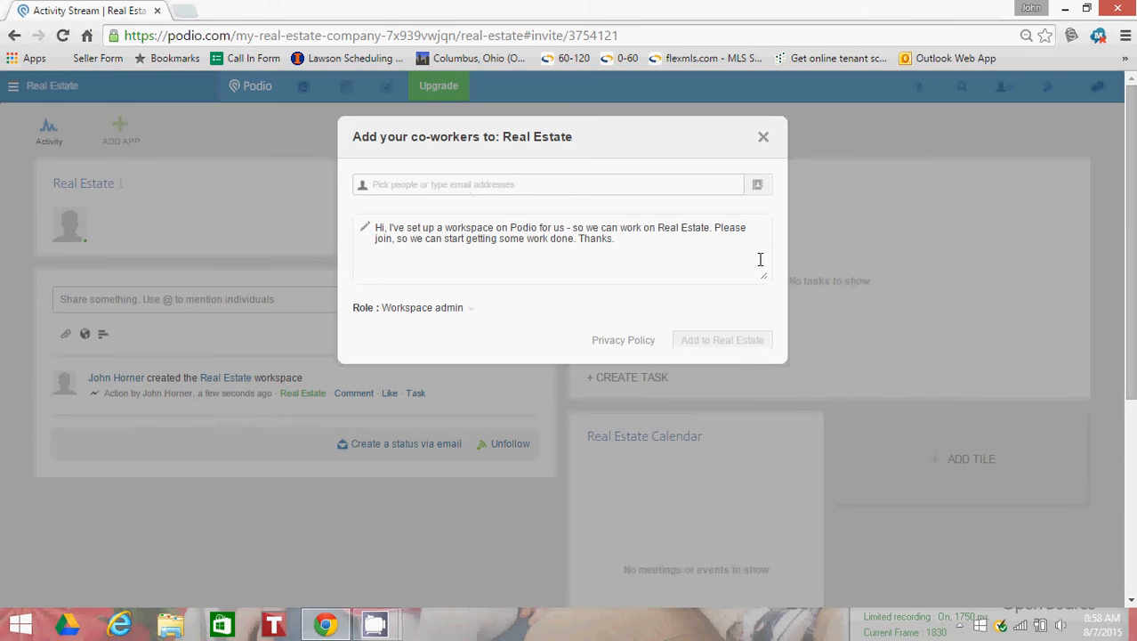
Step: Skip inviting co-workers and open the Real Estate workspace from the workspace list
{"action": "left_click", "coordinate": [764, 138]}
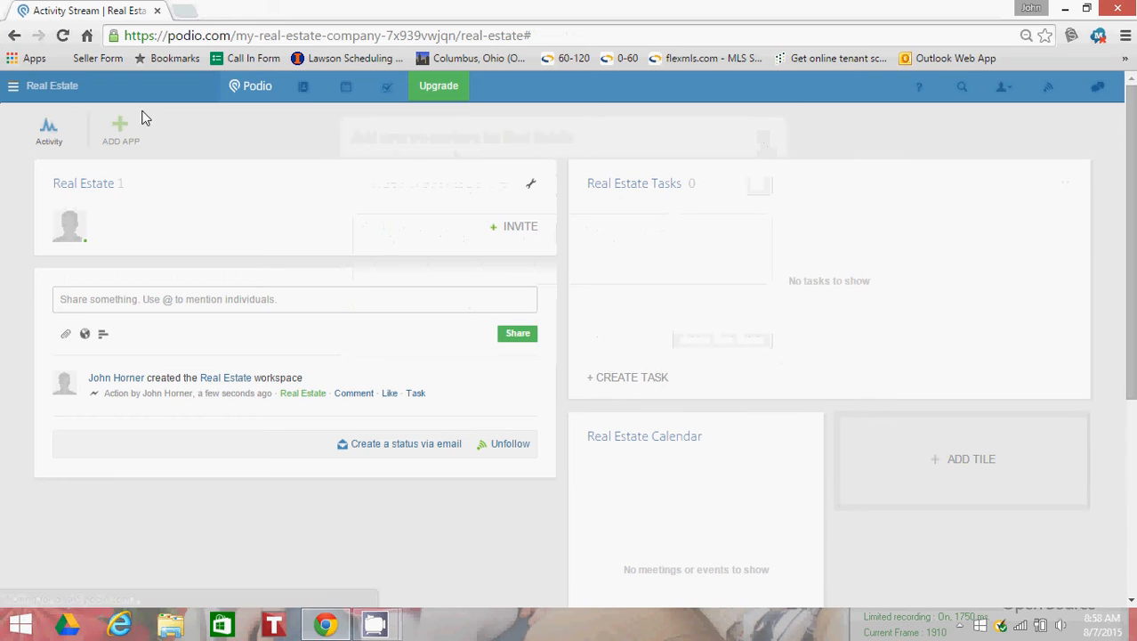
{"action": "left_click", "coordinate": [14, 86]}
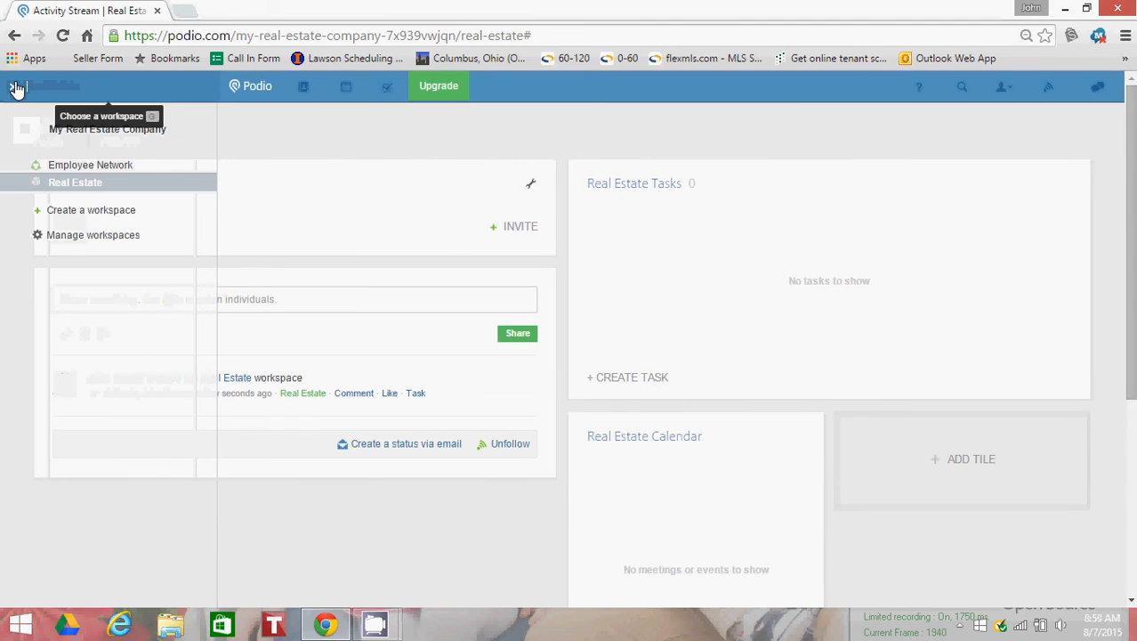
{"action": "left_click", "coordinate": [64, 189]}
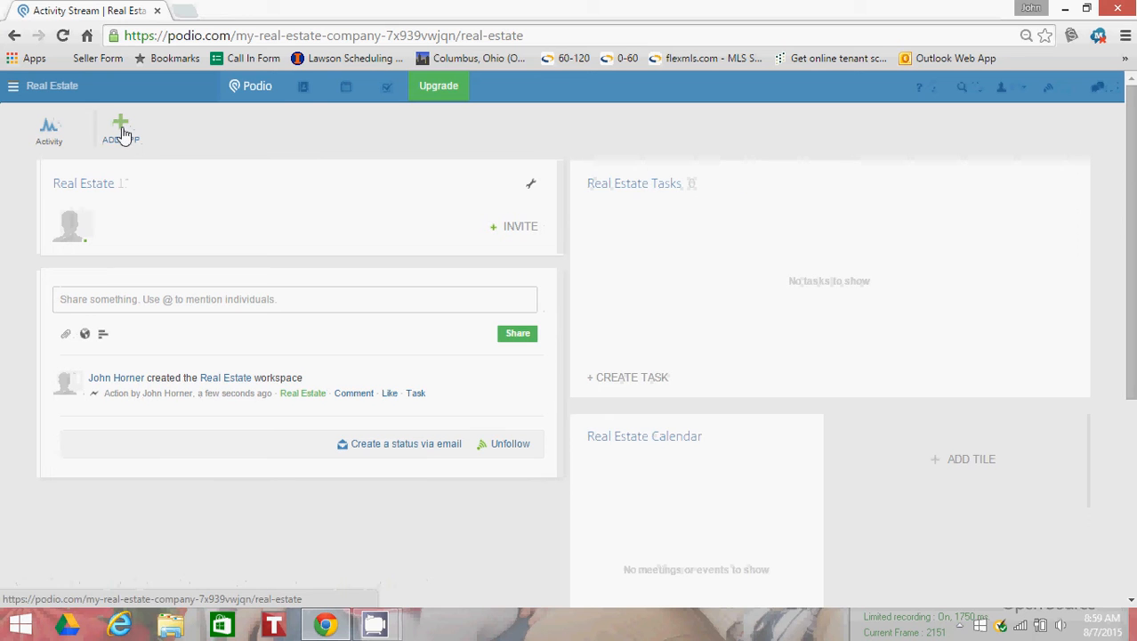
Step: Start creating a custom app in the Real Estate workspace and name it "Leads"
{"action": "left_click", "coordinate": [122, 132]}
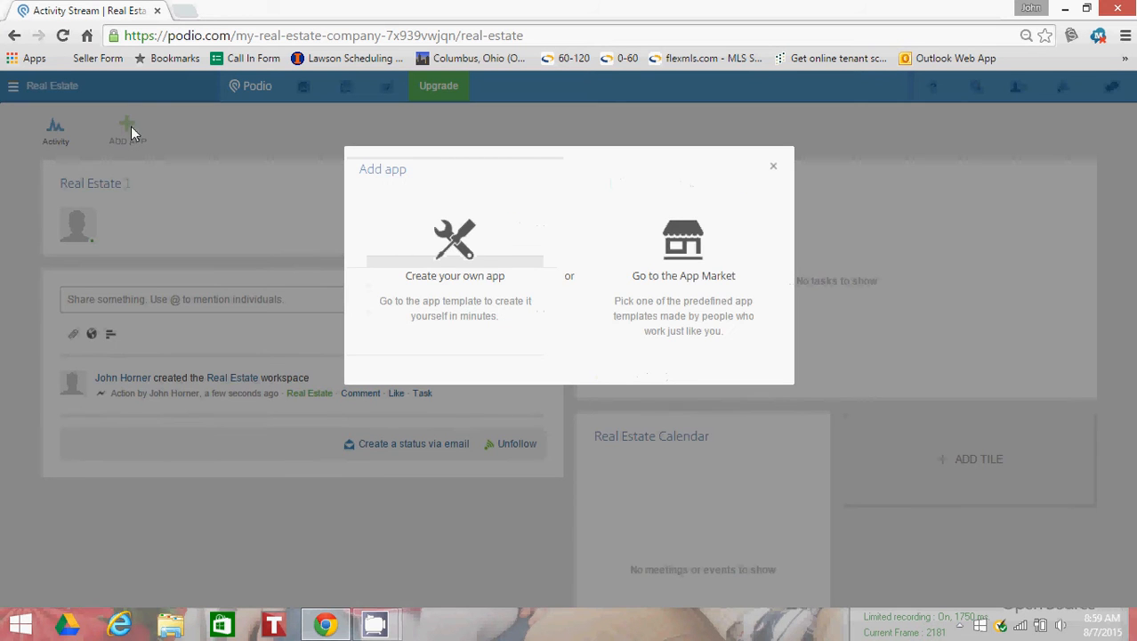
{"action": "left_click", "coordinate": [477, 320]}
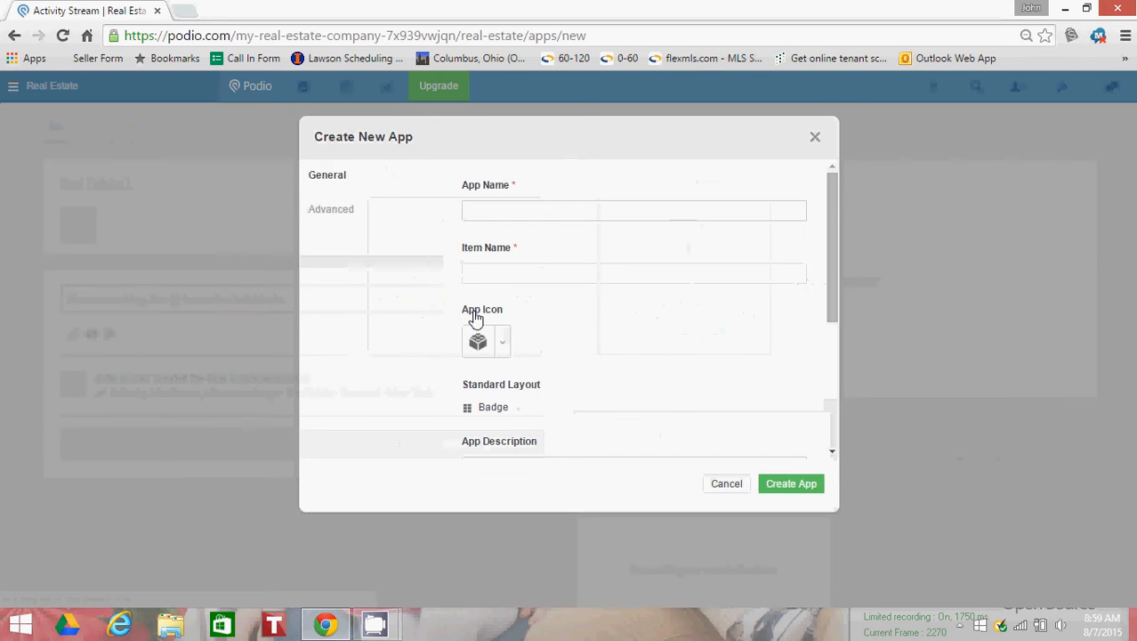
{"action": "type", "text": "Leads"}
{"action": "key", "text": "Tab"}
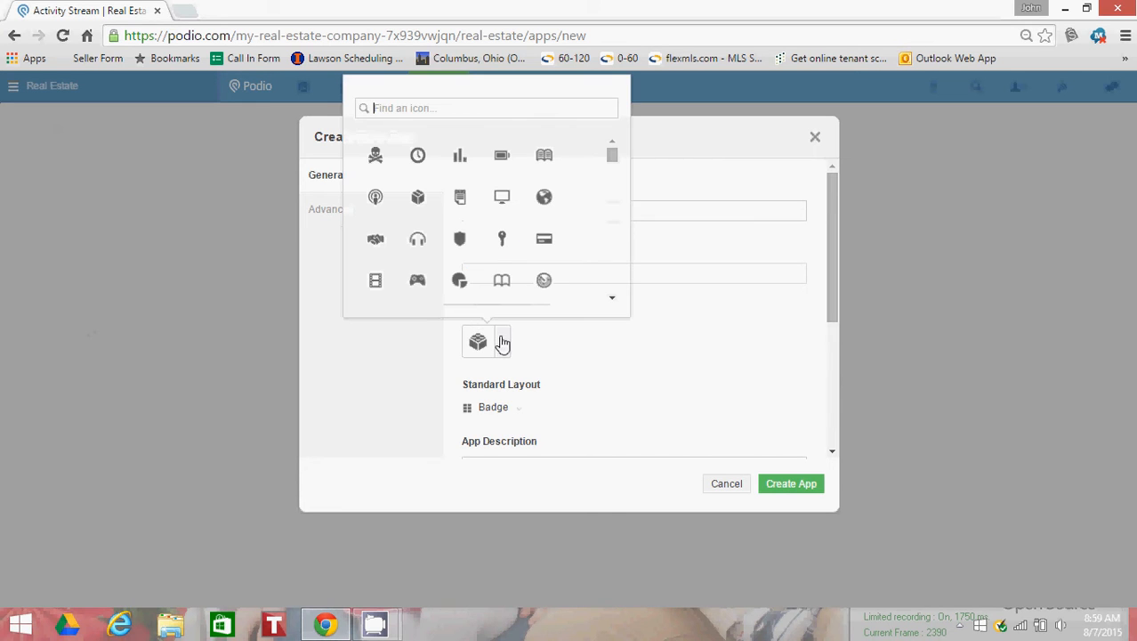
Step: Choose the line chart with arrows as the icon of the Leads app
{"action": "left_click", "coordinate": [500, 342]}
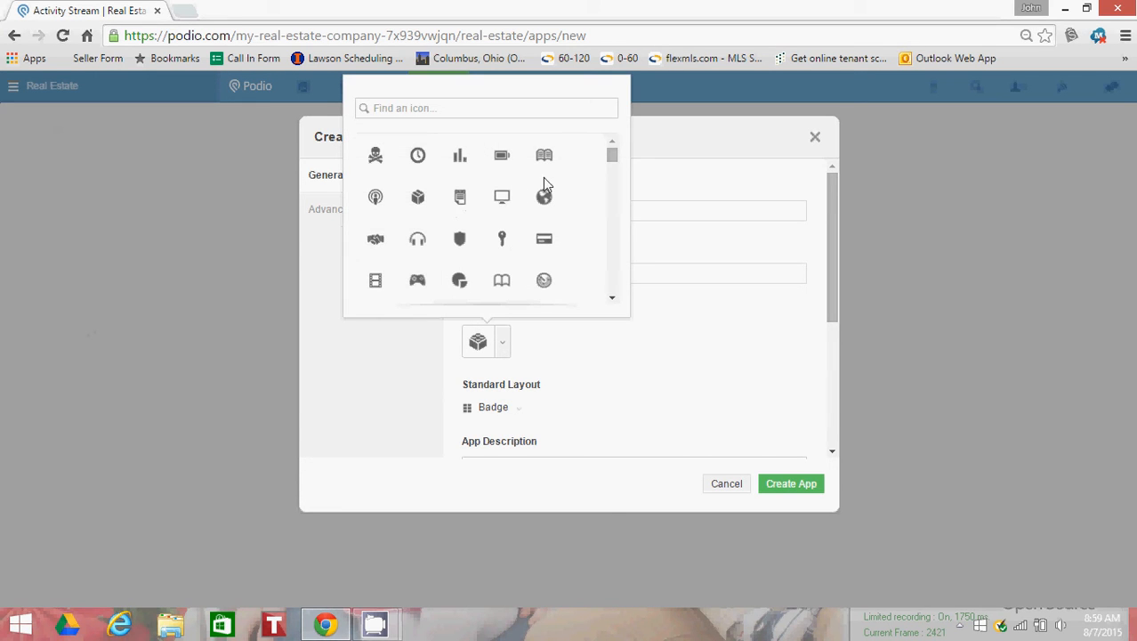
{"action": "scroll", "coordinate": [525, 214], "scroll_direction": "down", "scroll_amount": 2}
{"action": "scroll", "coordinate": [450, 207], "scroll_direction": "up", "scroll_amount": 2}
{"action": "scroll", "coordinate": [463, 245], "scroll_direction": "down", "scroll_amount": 1}
{"action": "left_click", "coordinate": [416, 241]}
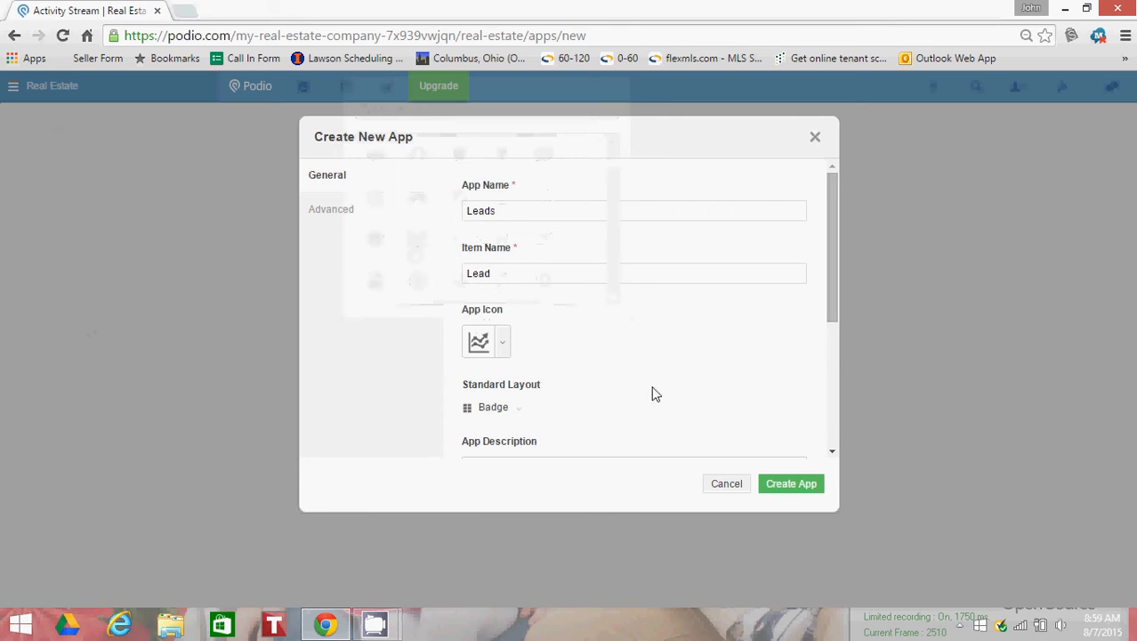
Step: Set the app's standard layout to Table and enter "Lead Capture" as the app description
{"action": "left_click", "coordinate": [518, 409]}
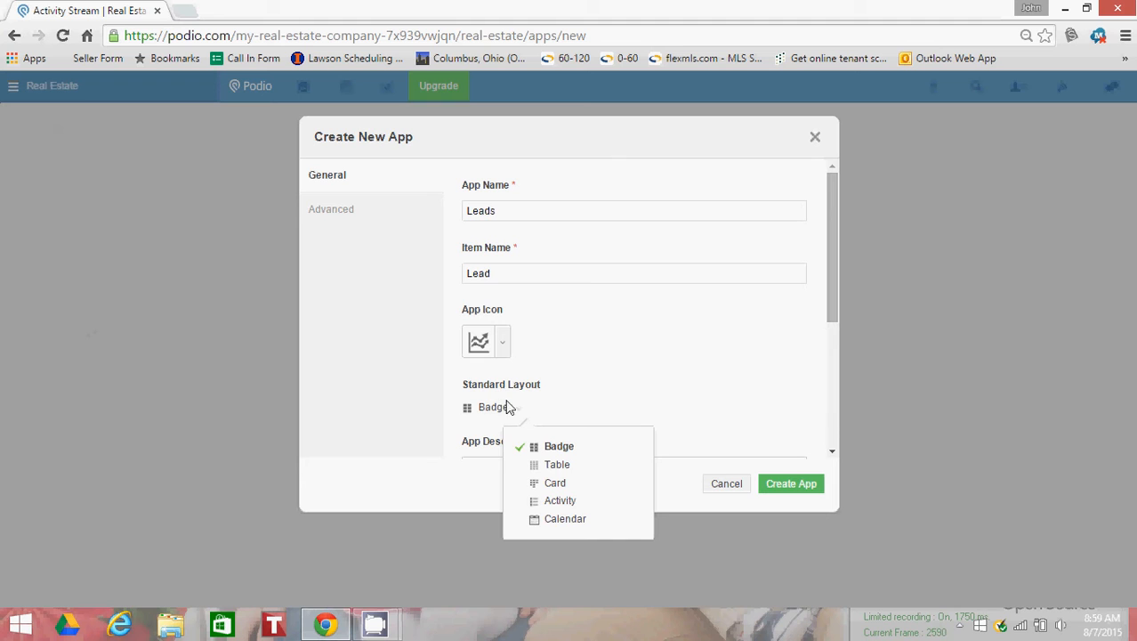
{"action": "left_click", "coordinate": [556, 465]}
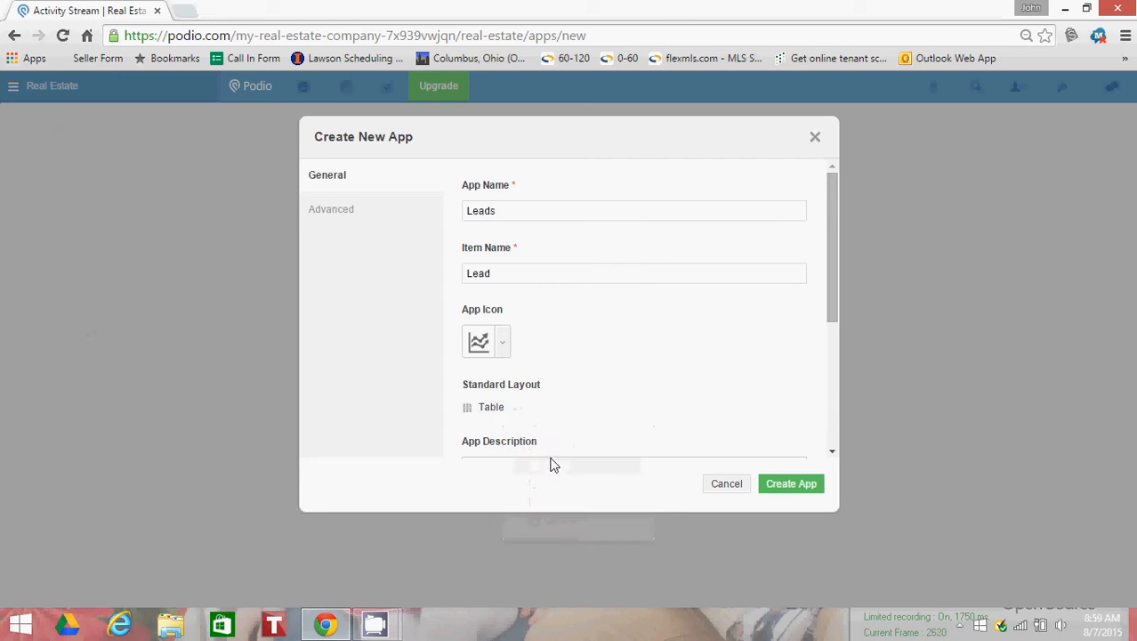
{"action": "scroll", "coordinate": [564, 402], "scroll_direction": "down", "scroll_amount": 1}
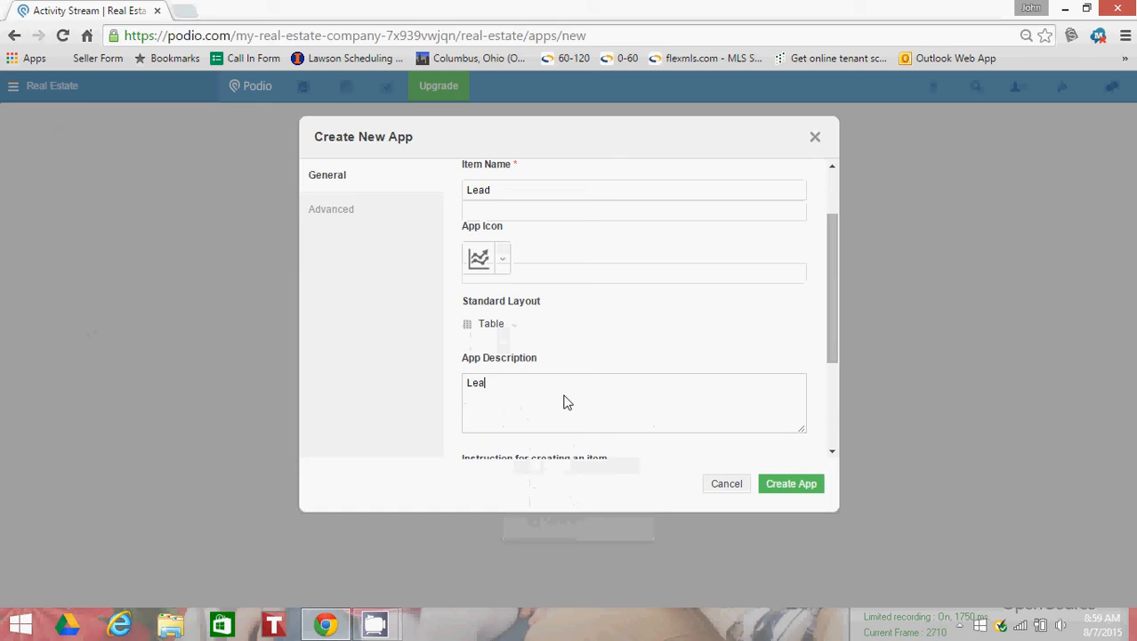
{"action": "type", "text": "d Capture"}
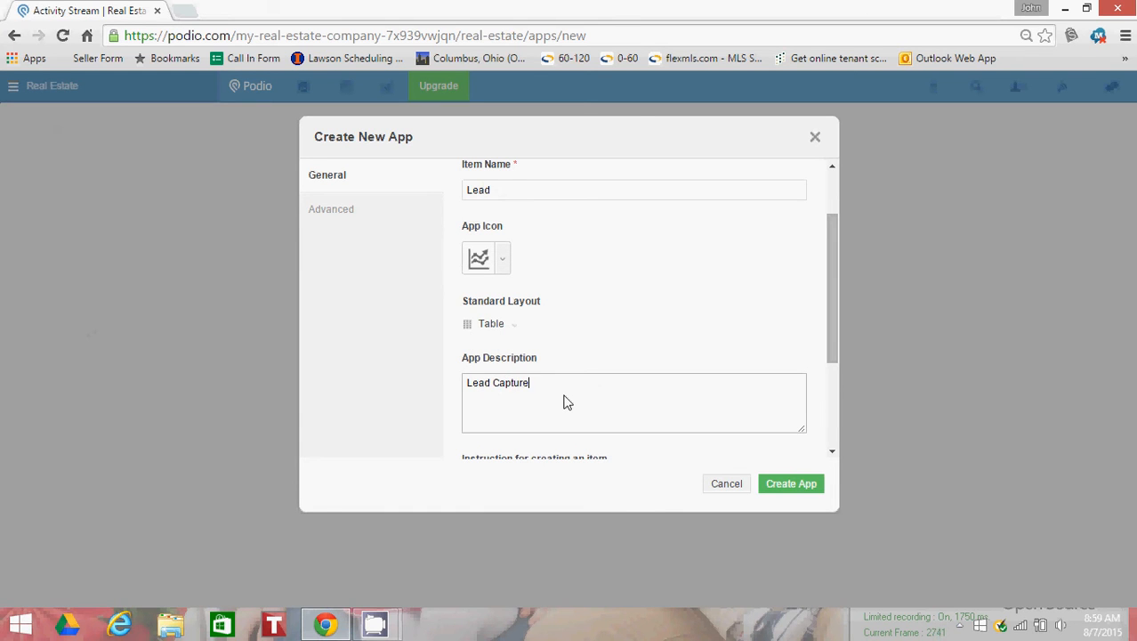
Step: Review the remaining general settings and layout options, keep the Table layout, and create the Leads app
{"action": "scroll", "coordinate": [570, 391], "scroll_direction": "down", "scroll_amount": 2}
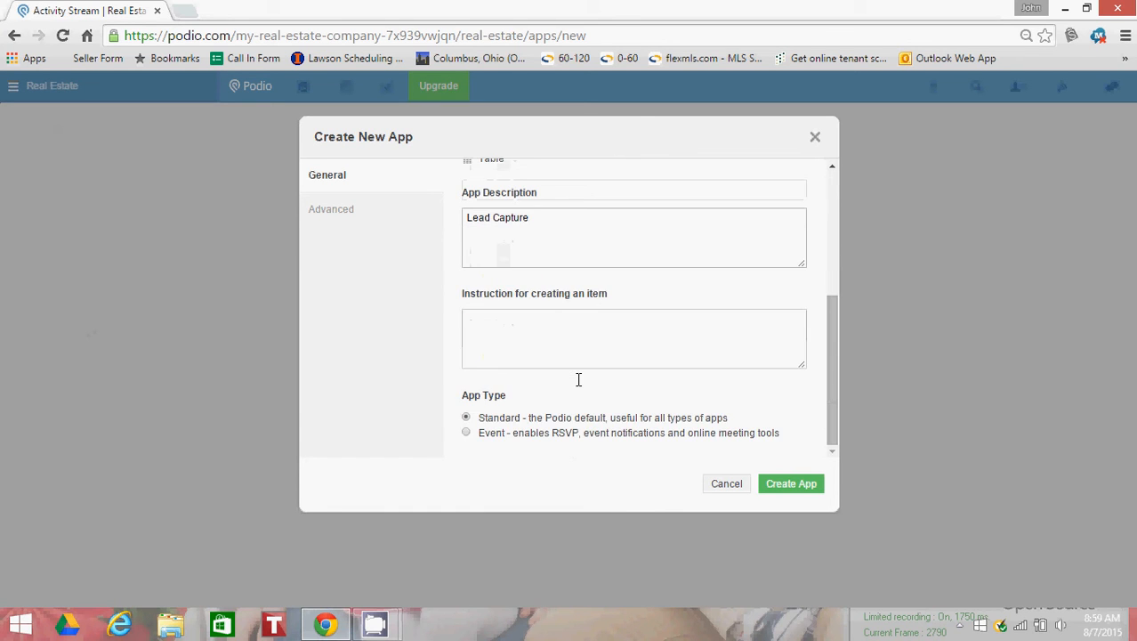
{"action": "scroll", "coordinate": [617, 348], "scroll_direction": "up", "scroll_amount": 2}
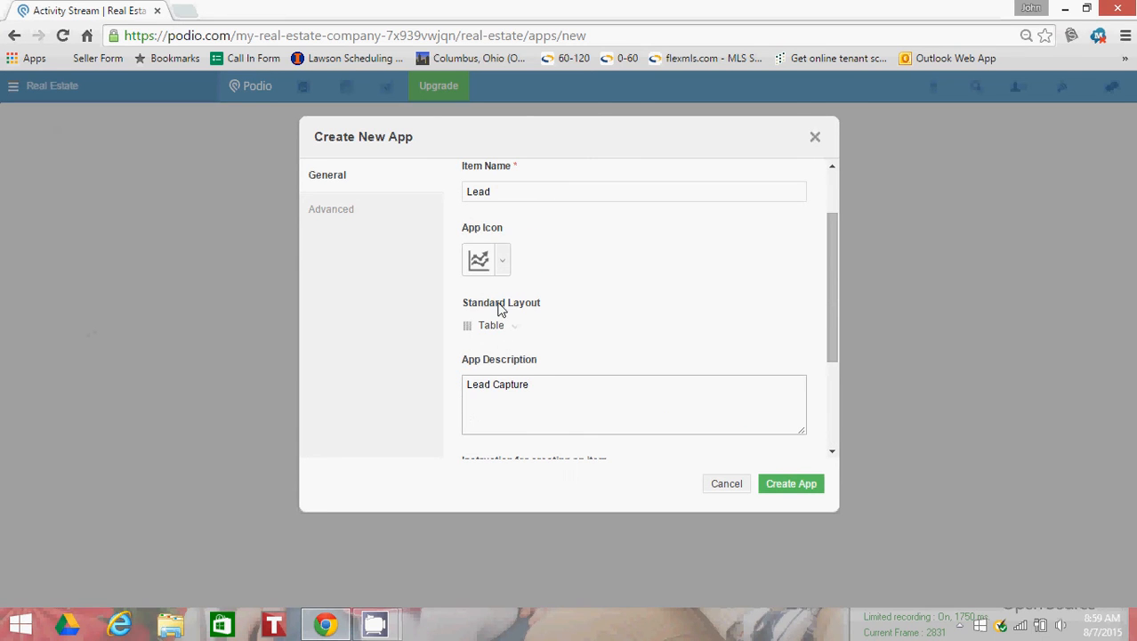
{"action": "left_click", "coordinate": [514, 328]}
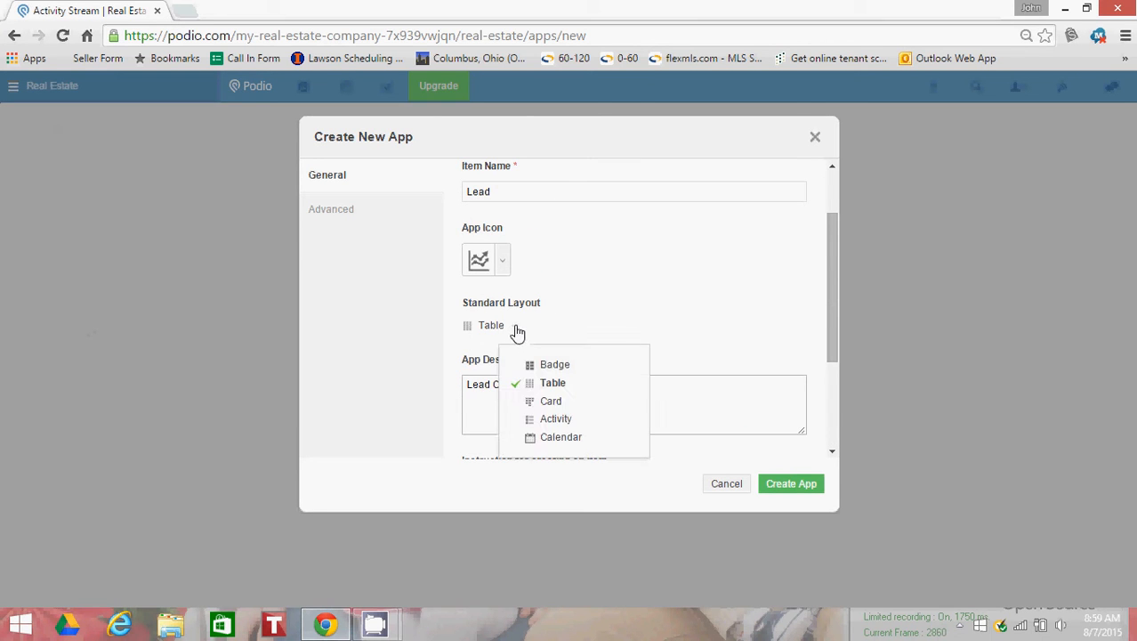
{"action": "left_click", "coordinate": [517, 331]}
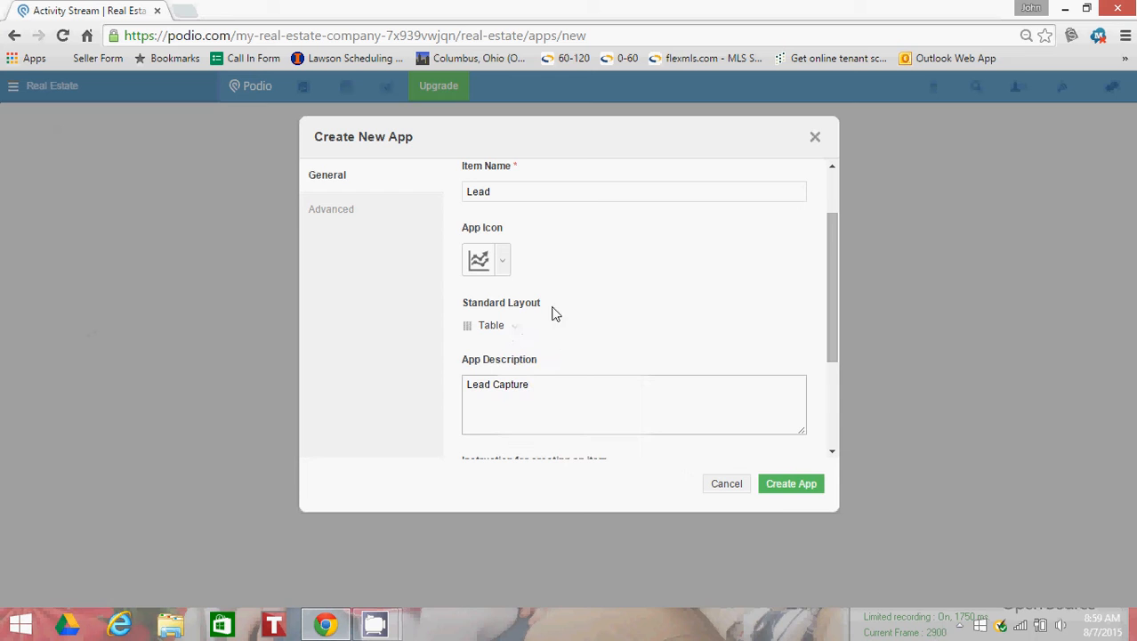
{"action": "left_click", "coordinate": [788, 485]}
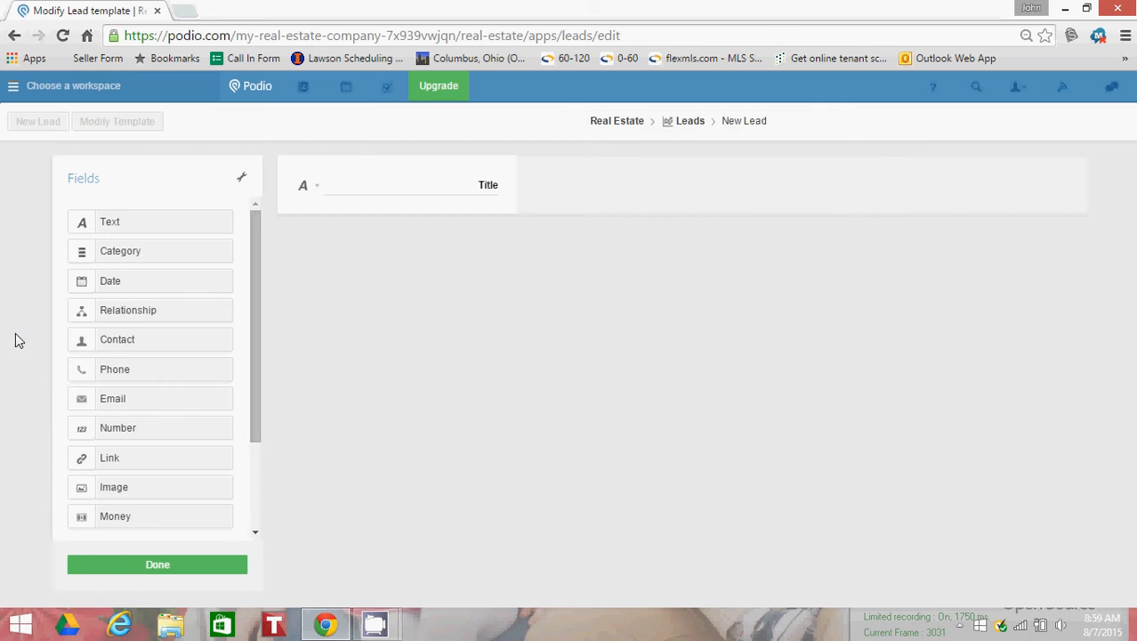
Step: Rename the template's Title field to "Property Address"
{"action": "double_click", "coordinate": [498, 187]}
{"action": "type", "text": "Property Add"}
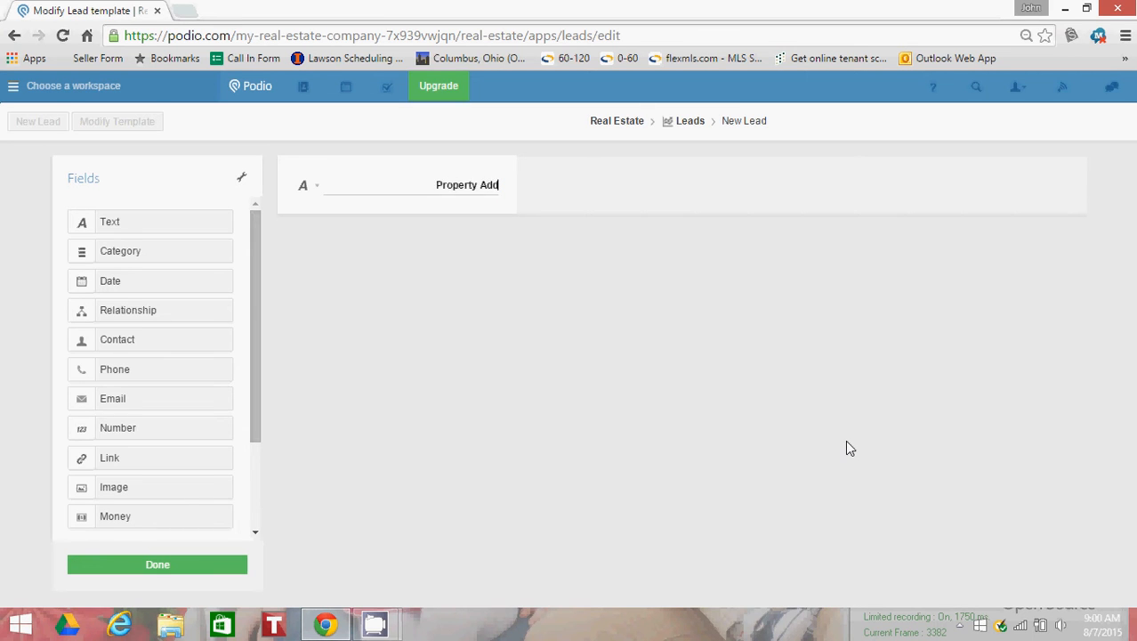
{"action": "type", "text": "ress"}
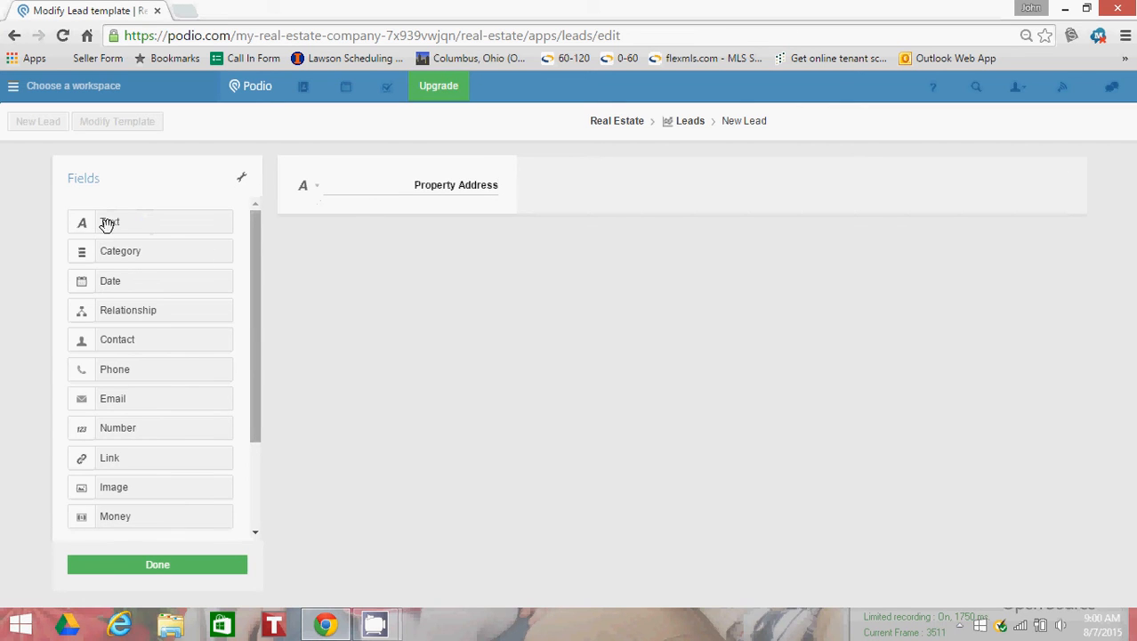
Step: Add a text field named "Contact Name" below Property Address in the lead template
{"action": "left_click_drag", "start_coordinate": [105, 224], "coordinate": [411, 264]}
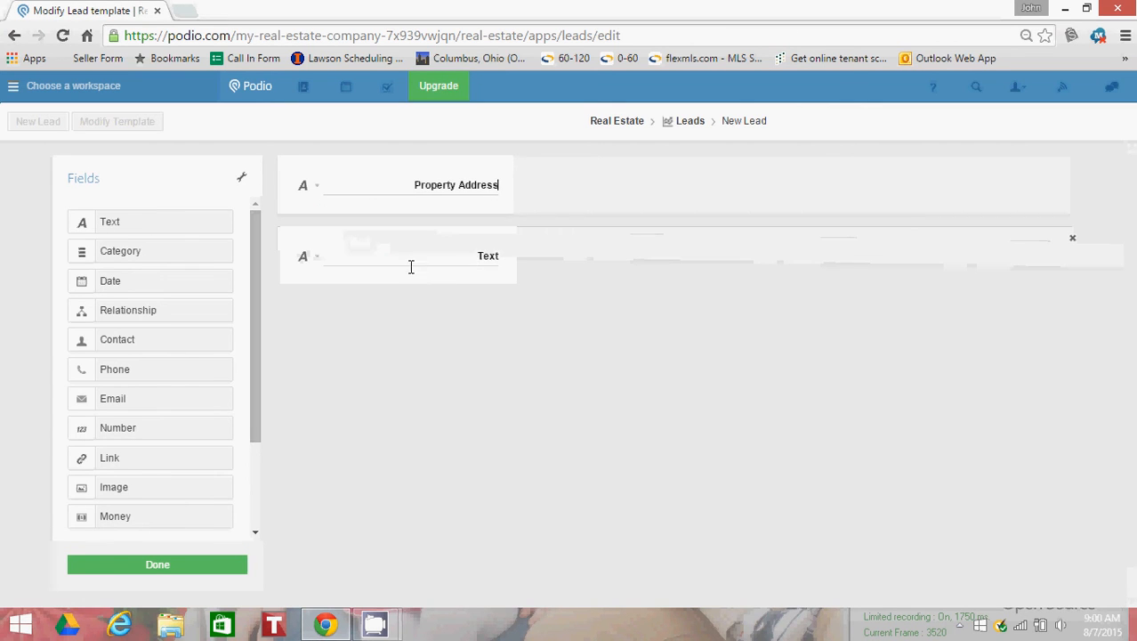
{"action": "double_click", "coordinate": [478, 255]}
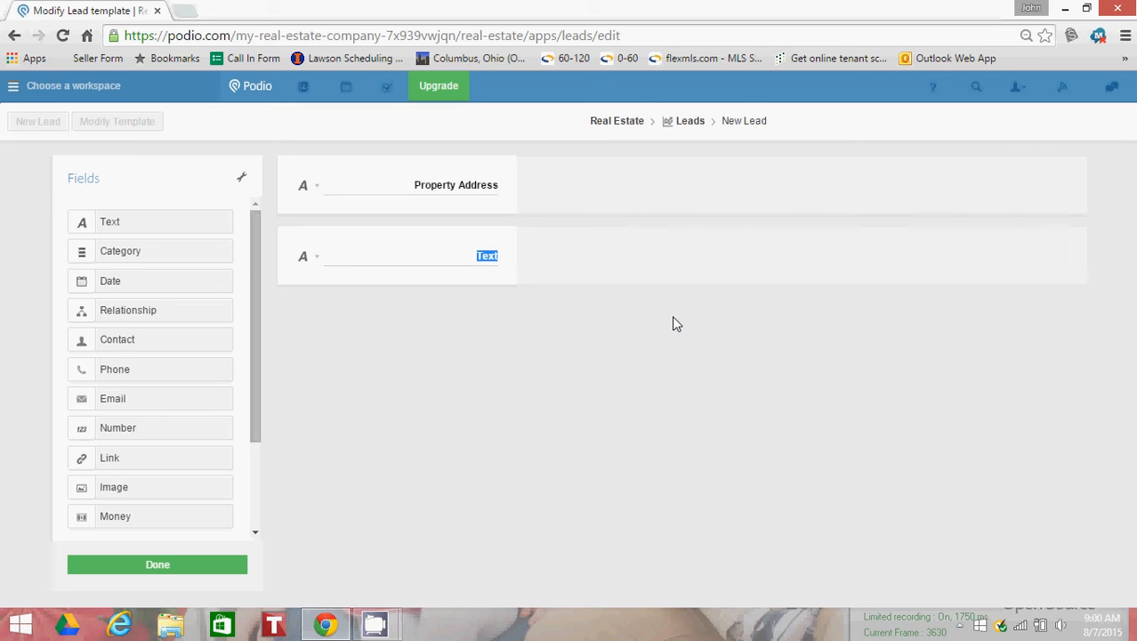
{"action": "type", "text": "Contact Name"}
Step: Add a text field named "Phone Number" below Contact Name in the lead template
{"action": "left_click_drag", "start_coordinate": [140, 222], "coordinate": [436, 315]}
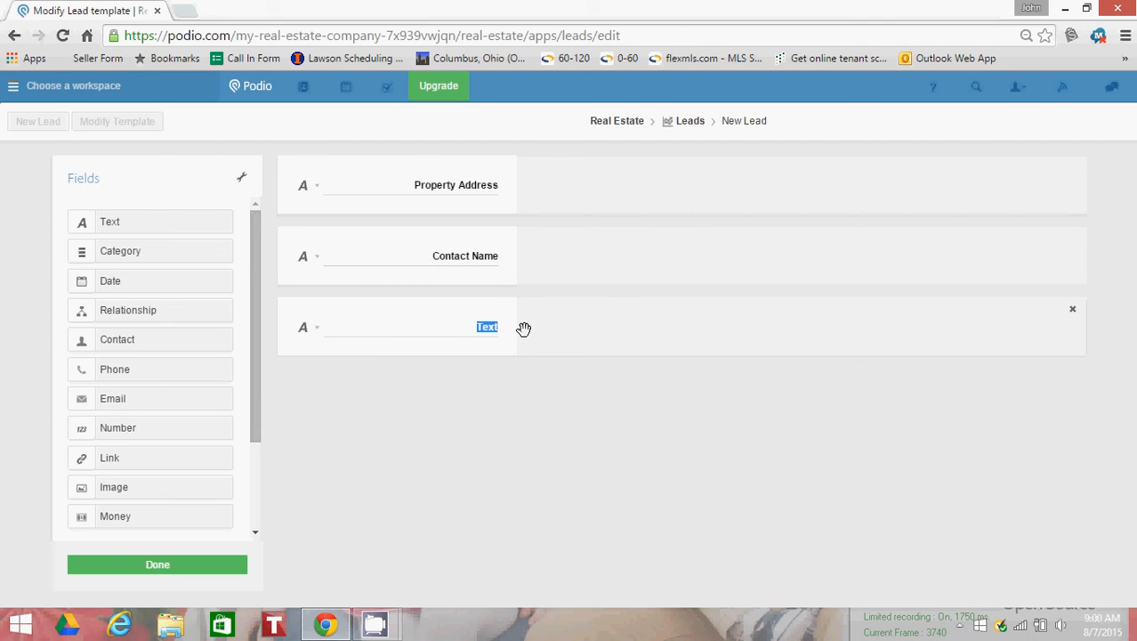
{"action": "type", "text": "Phone Num"}
{"action": "key", "text": "BackSpace"}
{"action": "key", "text": "BackSpace"}
{"action": "type", "text": "umber"}
Step: Add two more text fields below Phone Number, named "Email Address" and "Notes"
{"action": "left_click_drag", "start_coordinate": [145, 225], "coordinate": [437, 376]}
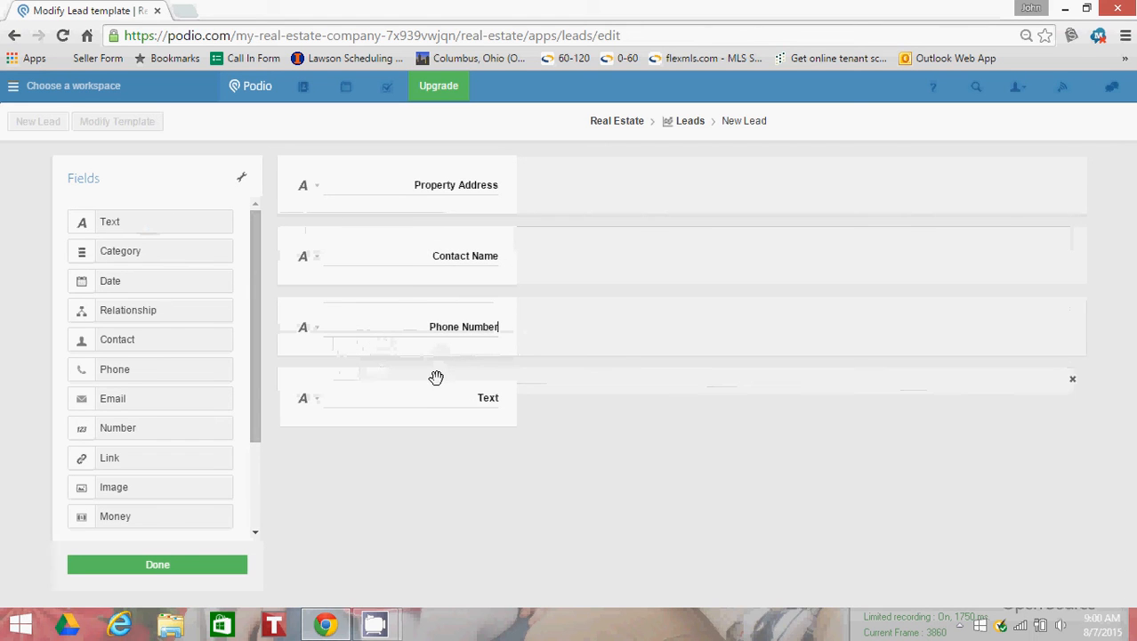
{"action": "type", "text": "Email Address"}
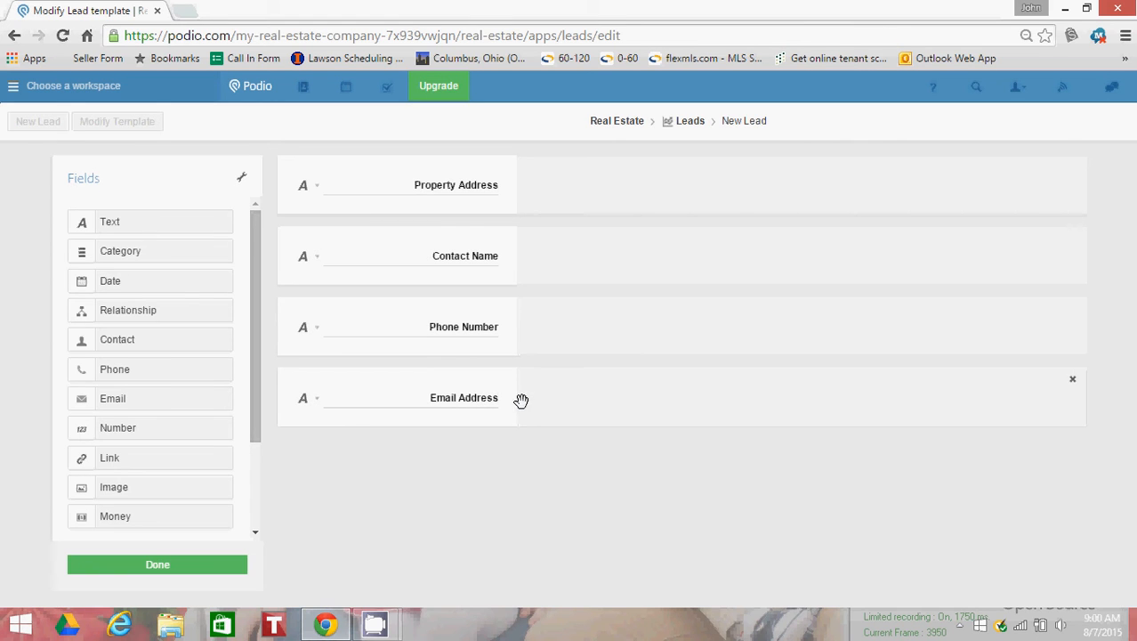
{"action": "left_click_drag", "start_coordinate": [145, 223], "coordinate": [405, 482]}
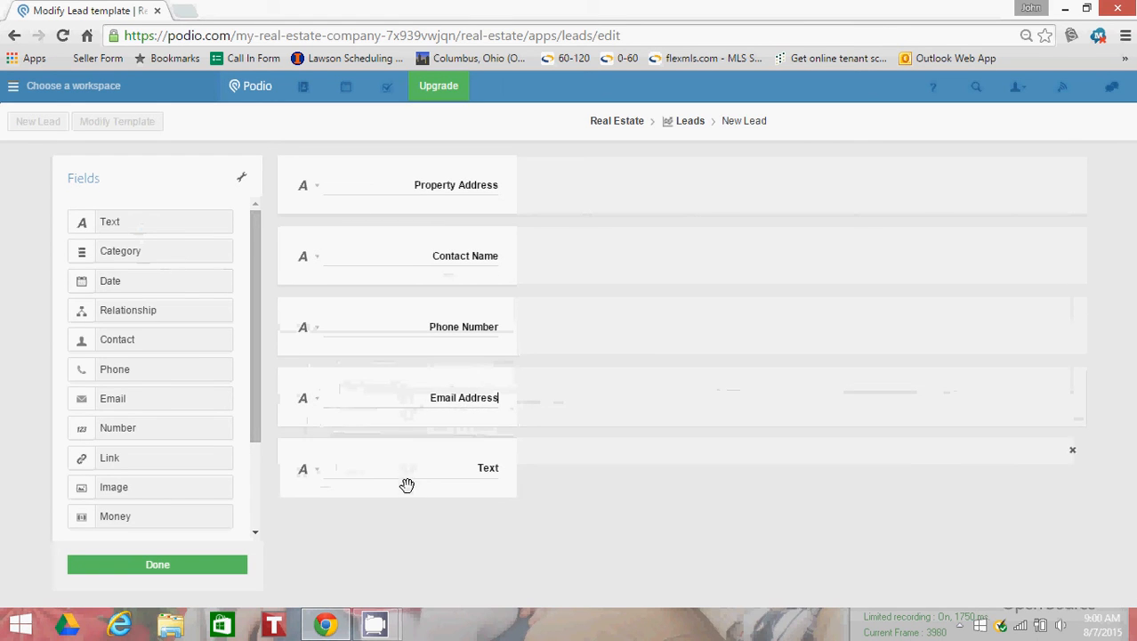
{"action": "left_click_drag", "start_coordinate": [473, 468], "coordinate": [501, 467]}
{"action": "type", "text": "Notes"}
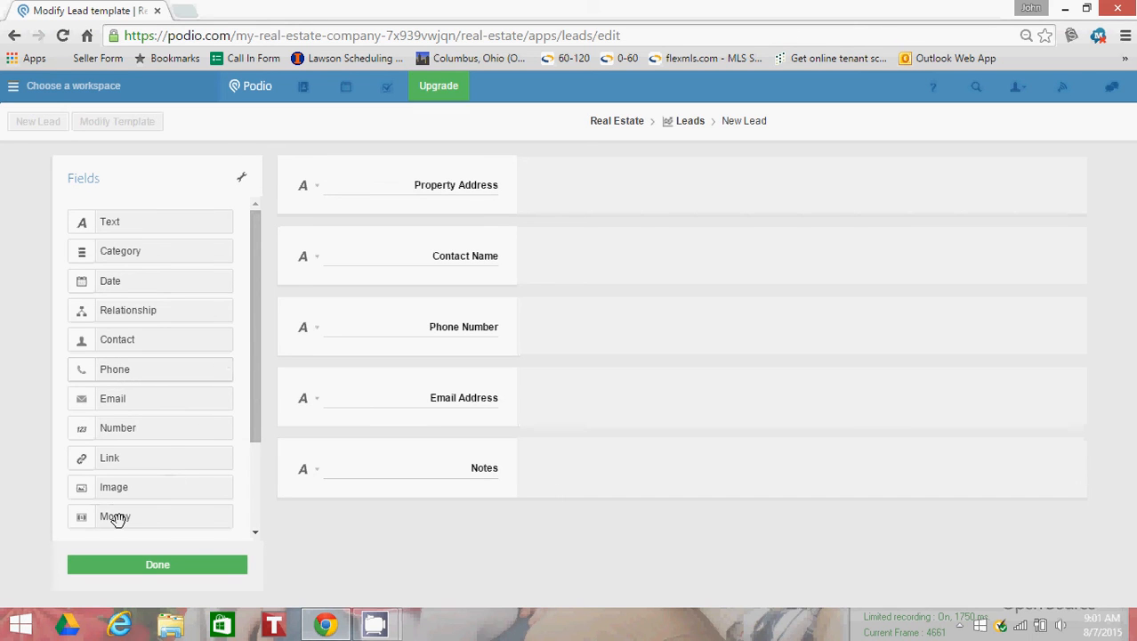
Step: Add a money field named "Asking Price" below the Notes field
{"action": "left_click_drag", "start_coordinate": [116, 518], "coordinate": [391, 525]}
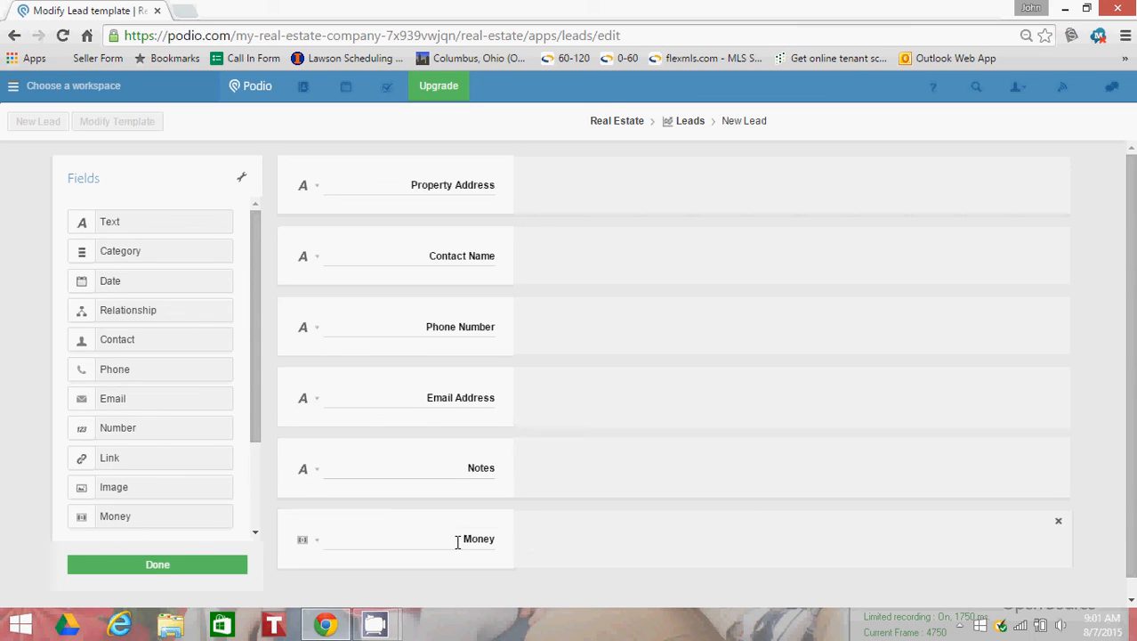
{"action": "left_click_drag", "start_coordinate": [458, 543], "coordinate": [532, 542]}
{"action": "type", "text": "Asking Price"}
Step: Add a second money field named "ARV" below Asking Price and finish editing the lead template
{"action": "scroll", "coordinate": [543, 548], "scroll_direction": "down", "scroll_amount": 1}
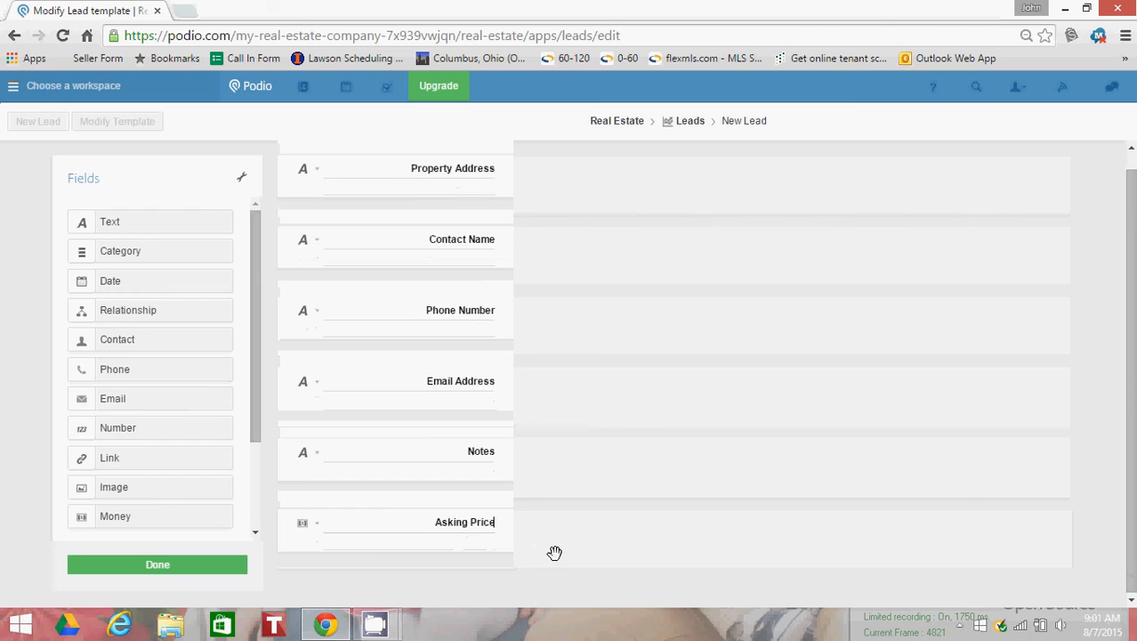
{"action": "left_click_drag", "start_coordinate": [125, 516], "coordinate": [374, 565]}
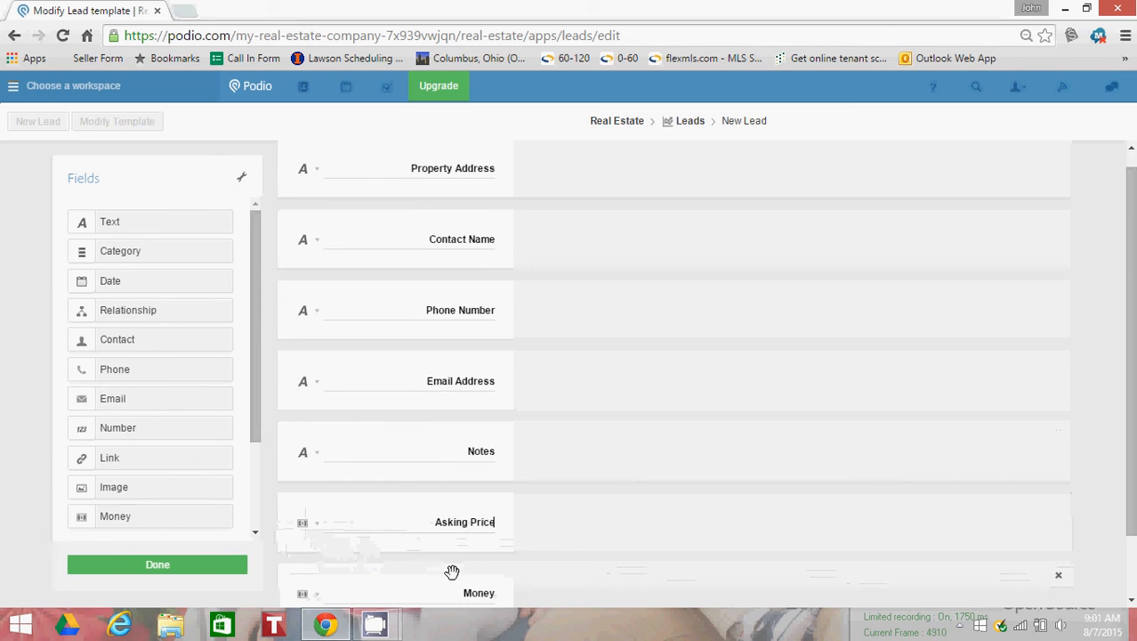
{"action": "scroll", "coordinate": [439, 579], "scroll_direction": "down", "scroll_amount": 1}
{"action": "left_click", "coordinate": [449, 522]}
{"action": "left_click_drag", "start_coordinate": [450, 522], "coordinate": [503, 528]}
{"action": "type", "text": "A"}
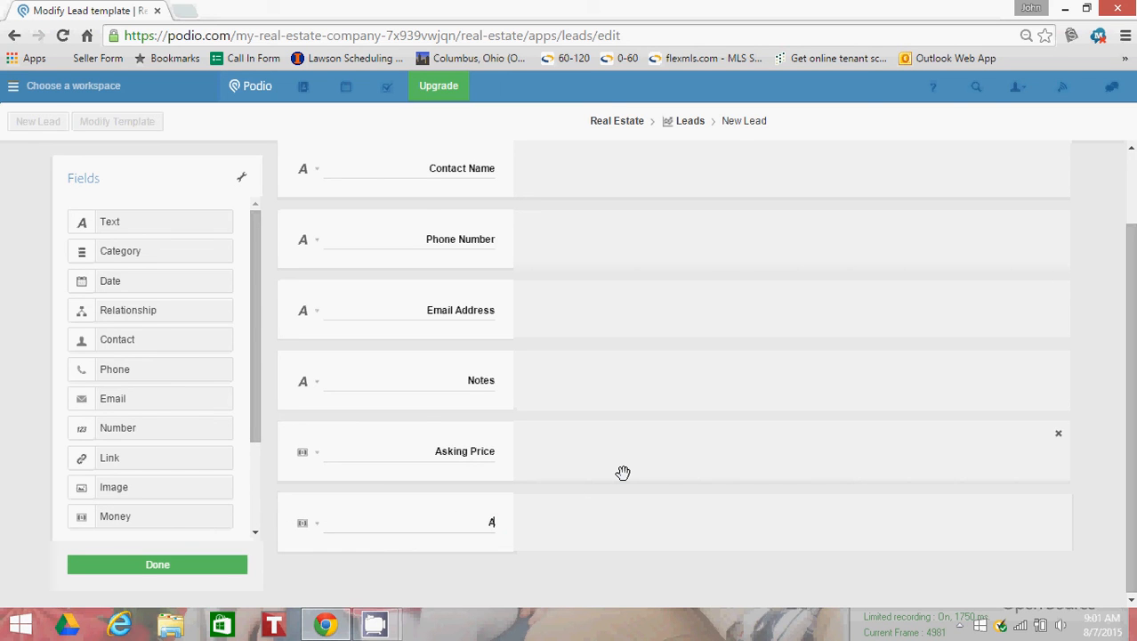
{"action": "type", "text": "RV"}
{"action": "left_click", "coordinate": [177, 565]}
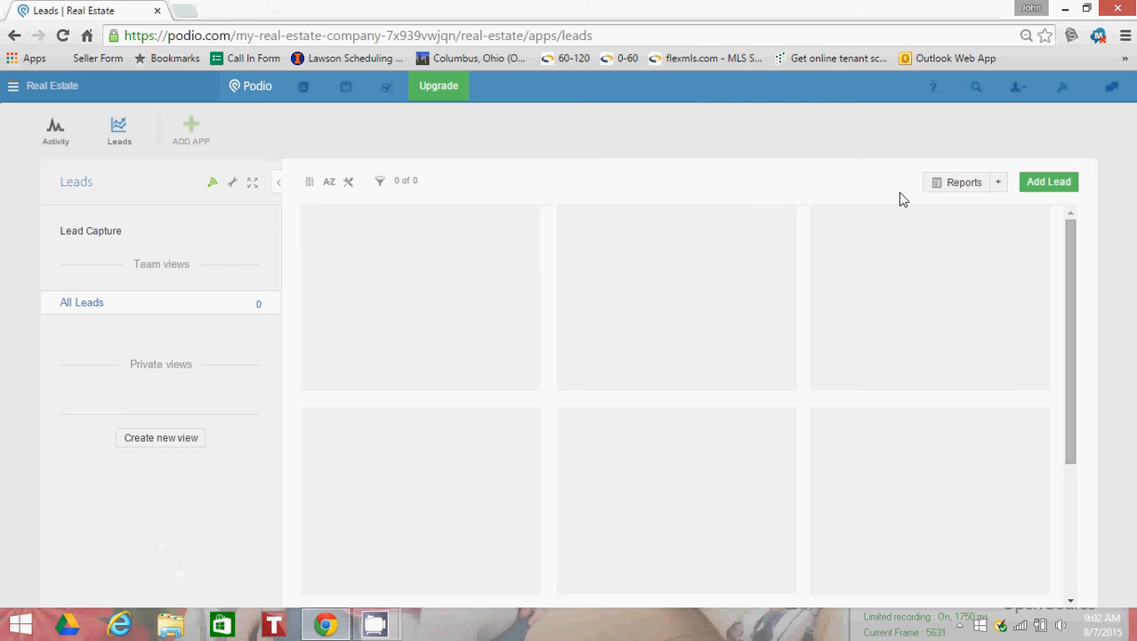
{"action": "left_click", "coordinate": [1046, 188]}
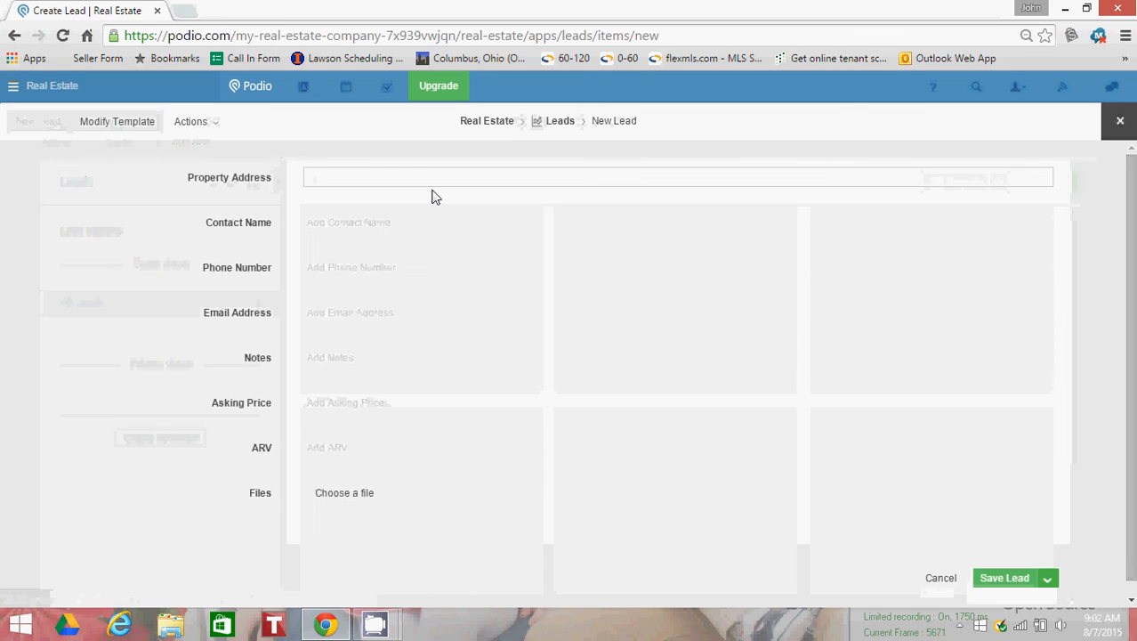
{"action": "left_click", "coordinate": [14, 36]}
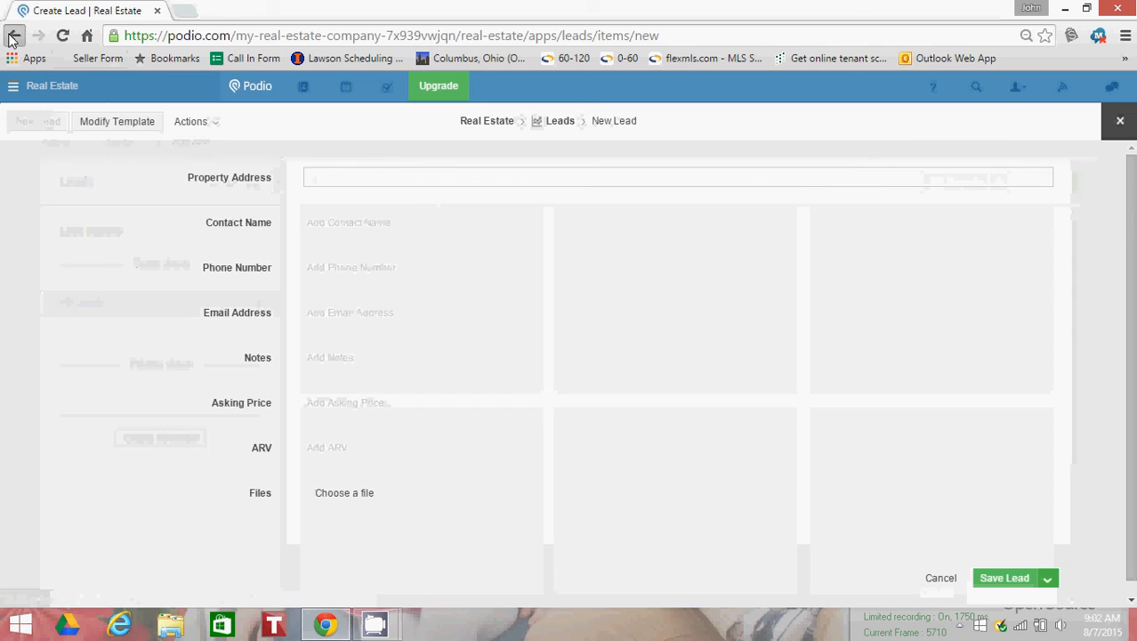
{"action": "left_click", "coordinate": [720, 217]}
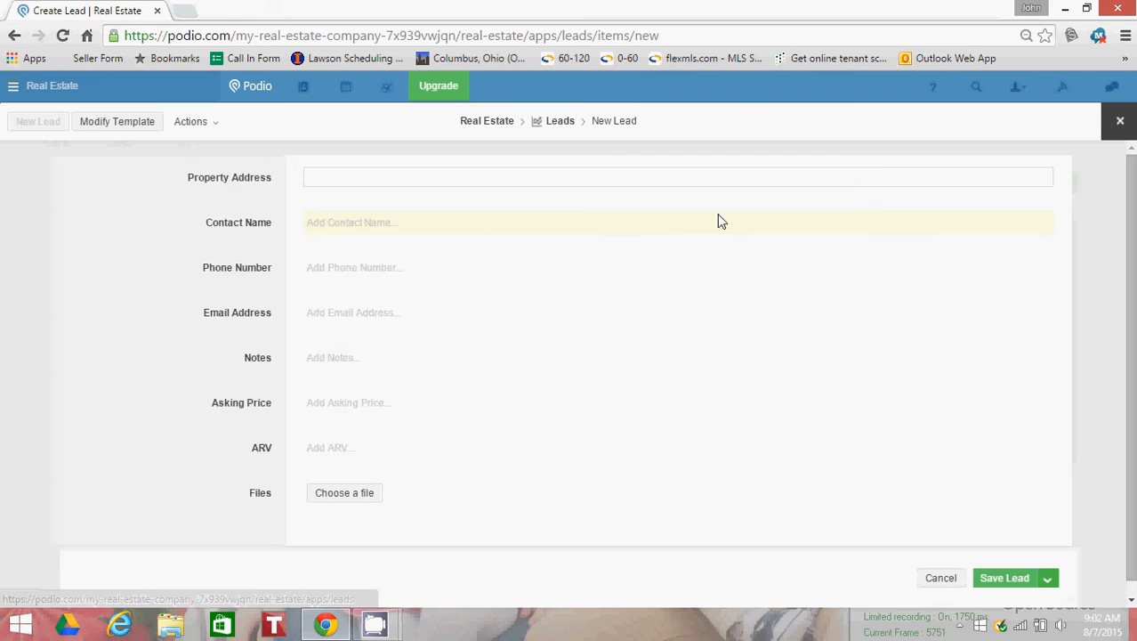
{"action": "left_click", "coordinate": [13, 36]}
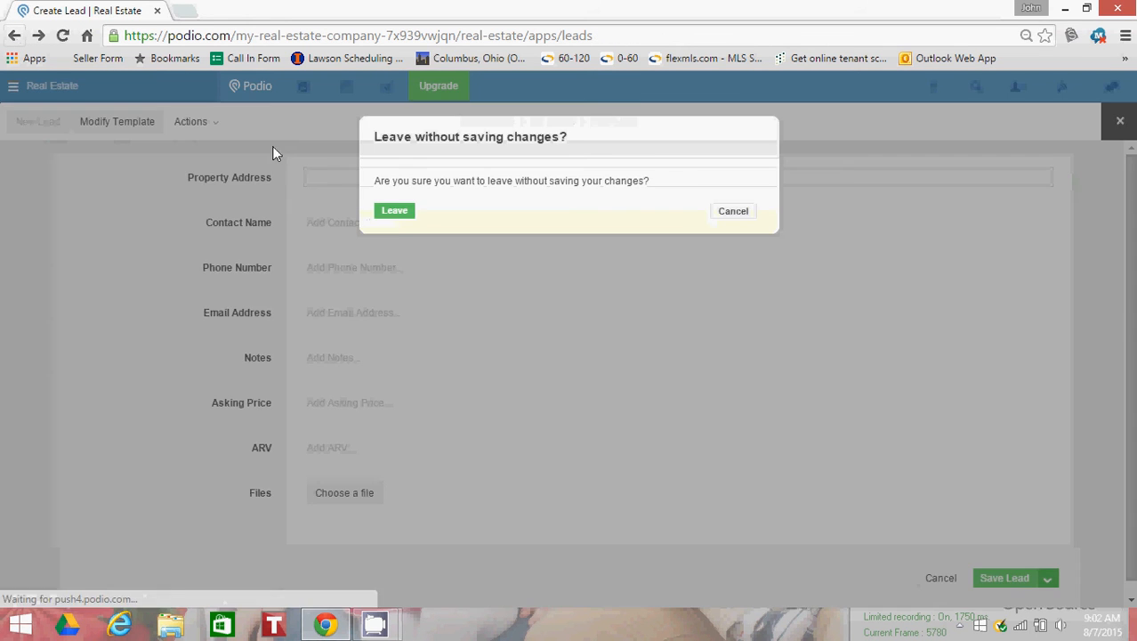
{"action": "left_click", "coordinate": [395, 214]}
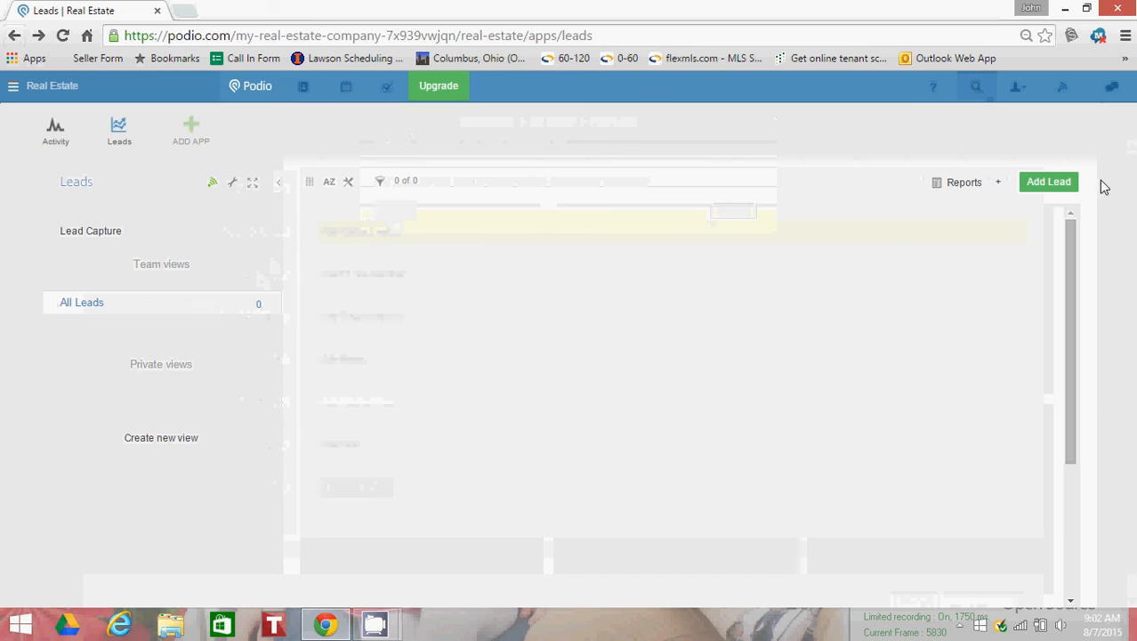
Step: Start a new lead and enter the full street address of the property, including city, state and ZIP code
{"action": "left_click", "coordinate": [1052, 184]}
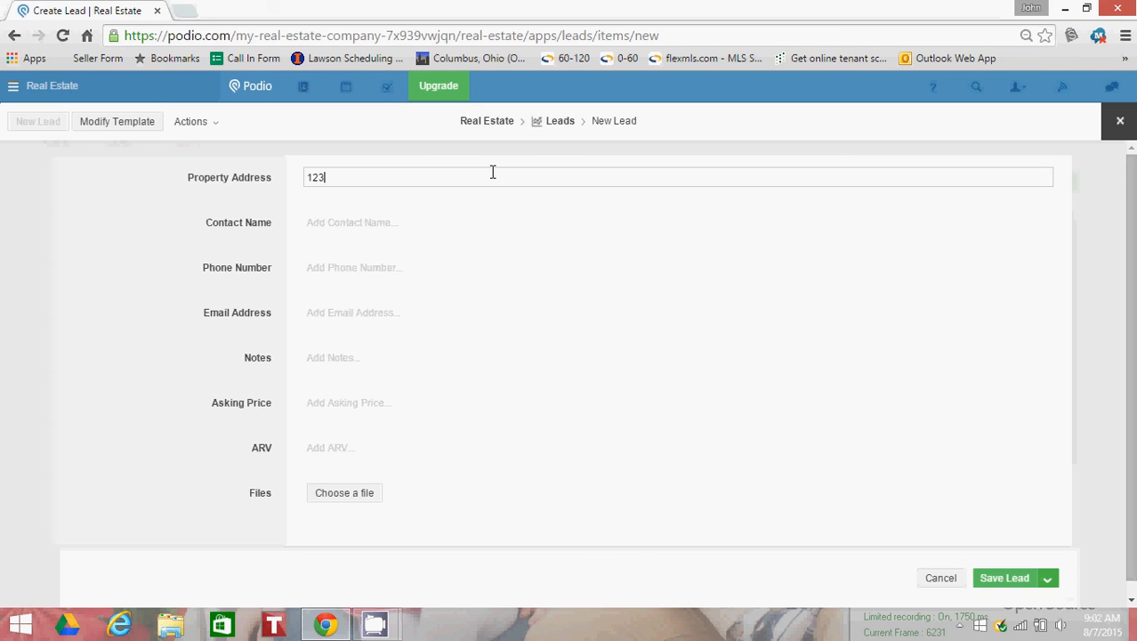
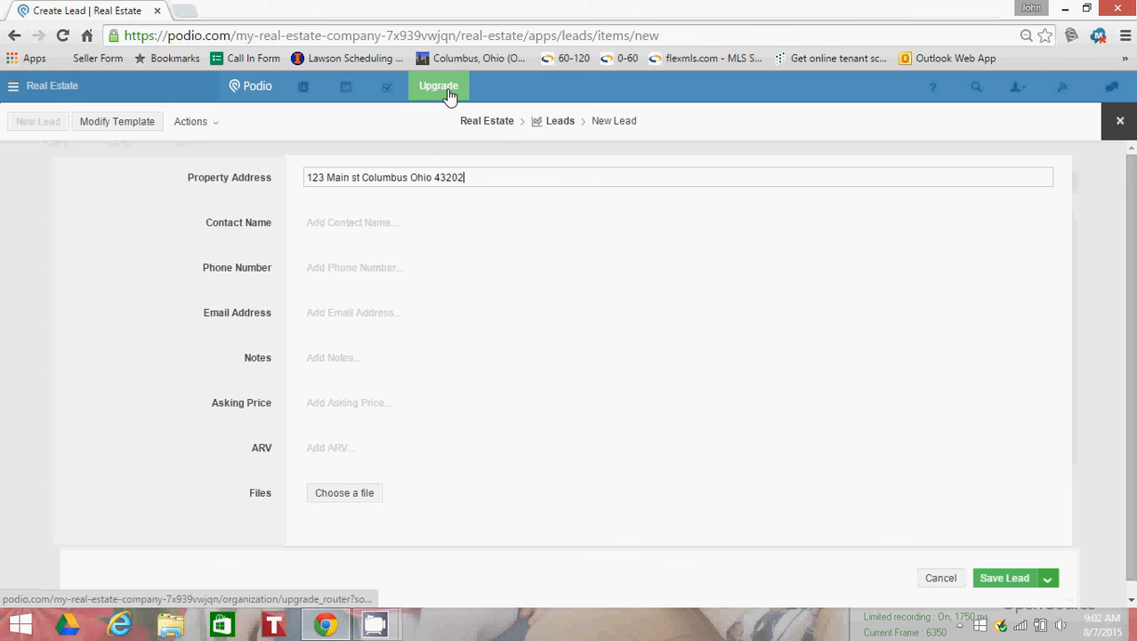
Step: Enter the contact's name and phone number in the new lead
{"action": "left_click", "coordinate": [353, 222]}
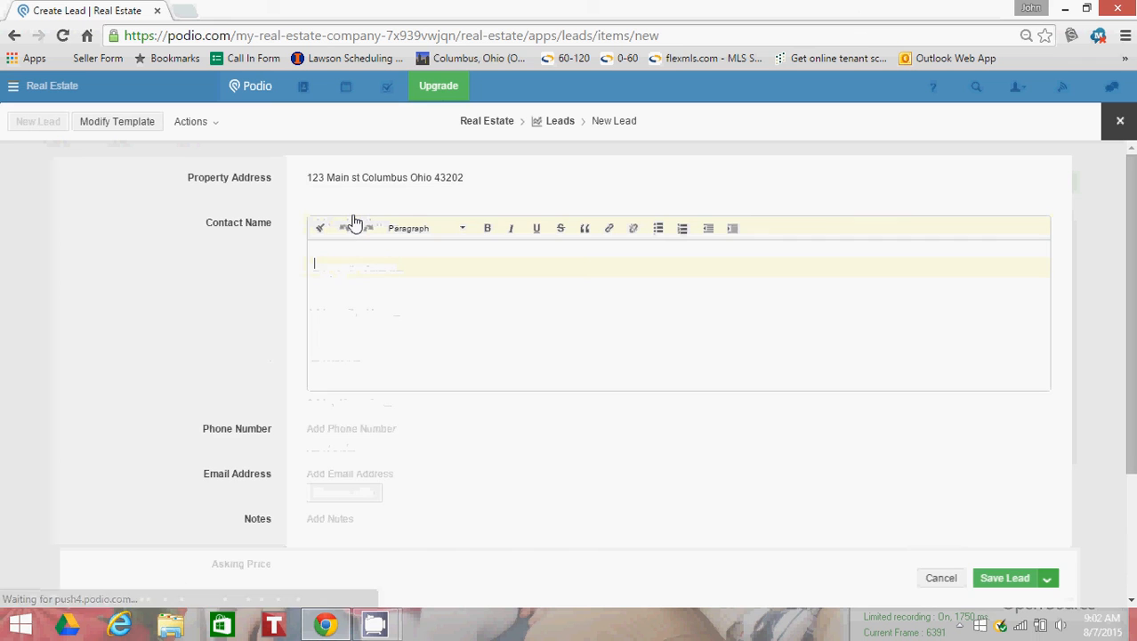
{"action": "type", "text": "Jim Bob"}
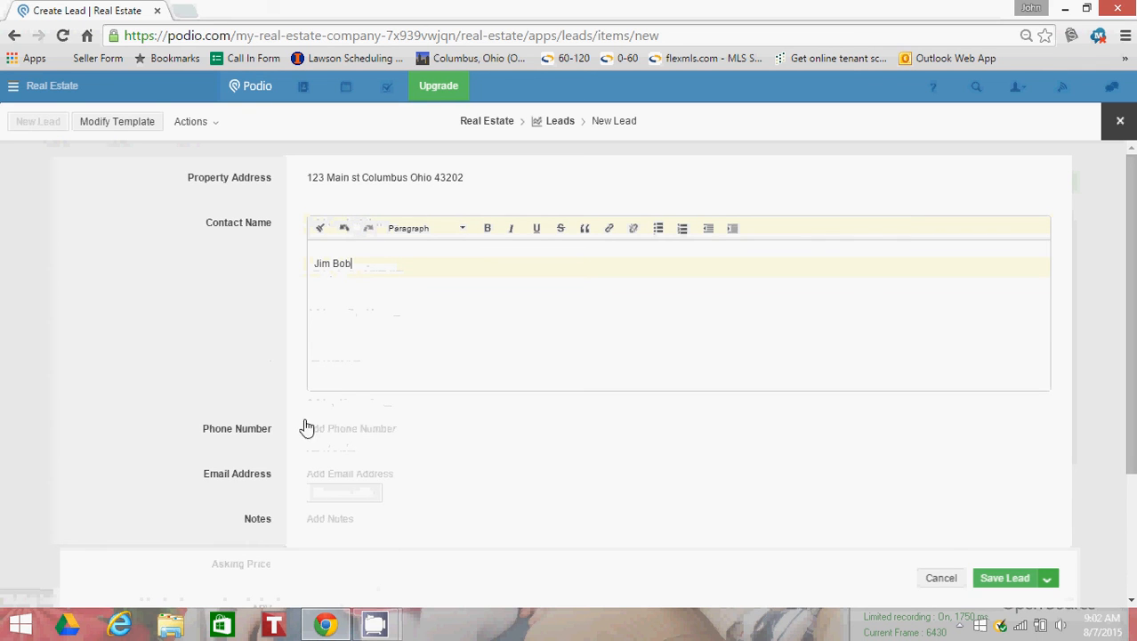
{"action": "left_click", "coordinate": [338, 431]}
{"action": "type", "text": "555-"}
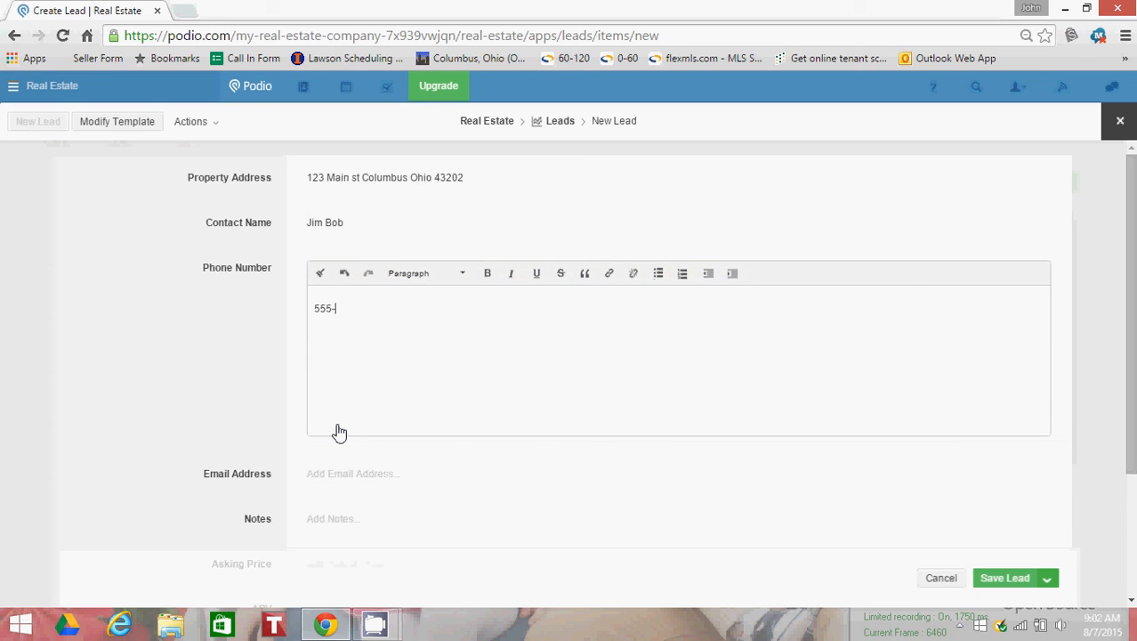
{"action": "type", "text": "555-5555"}
{"action": "mouse_move", "coordinate": [375, 623]}
{"action": "left_click", "coordinate": [313, 550]}
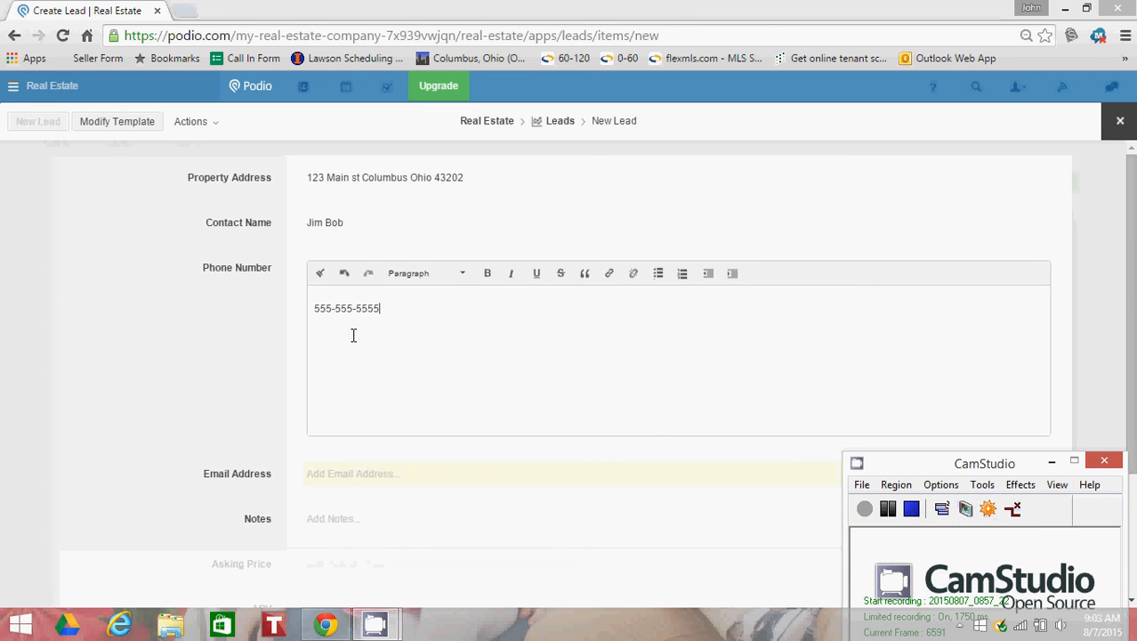
Step: Fill in the contact's email address and enter "Has a rental needs to sell fast" in the lead's notes
{"action": "scroll", "coordinate": [375, 417], "scroll_direction": "down", "scroll_amount": 1}
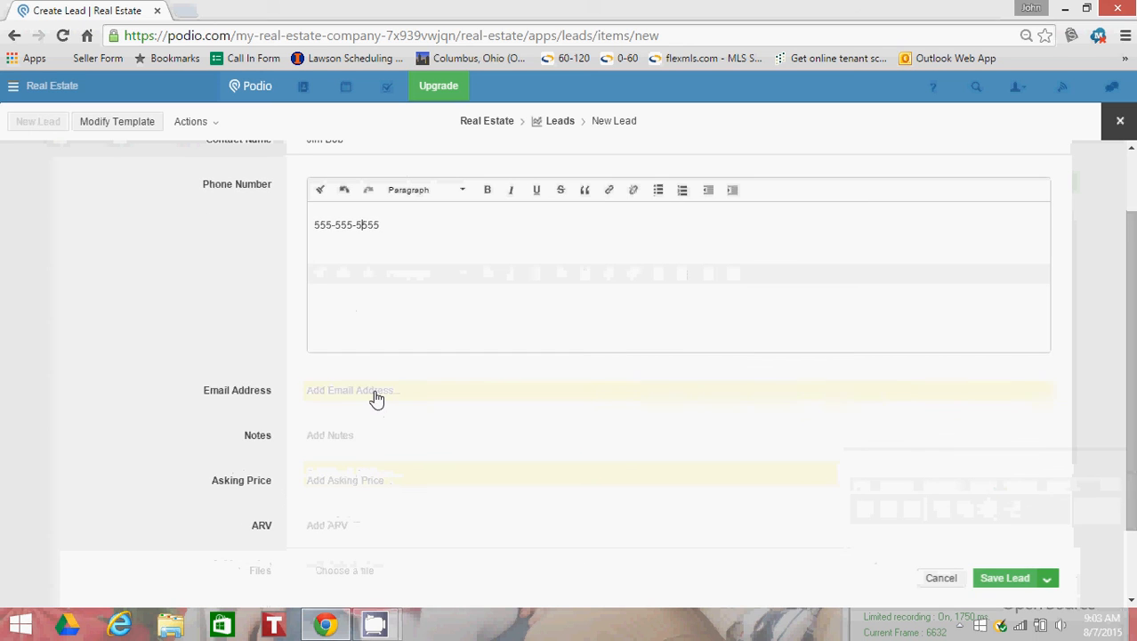
{"action": "left_click", "coordinate": [377, 397]}
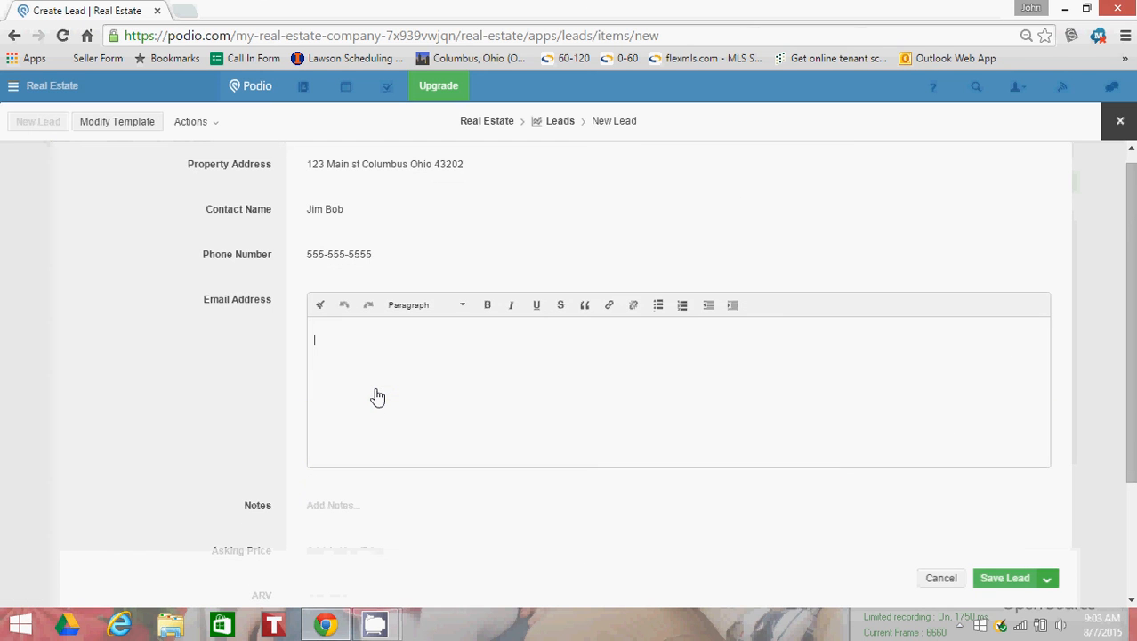
{"action": "key", "text": "Tab"}
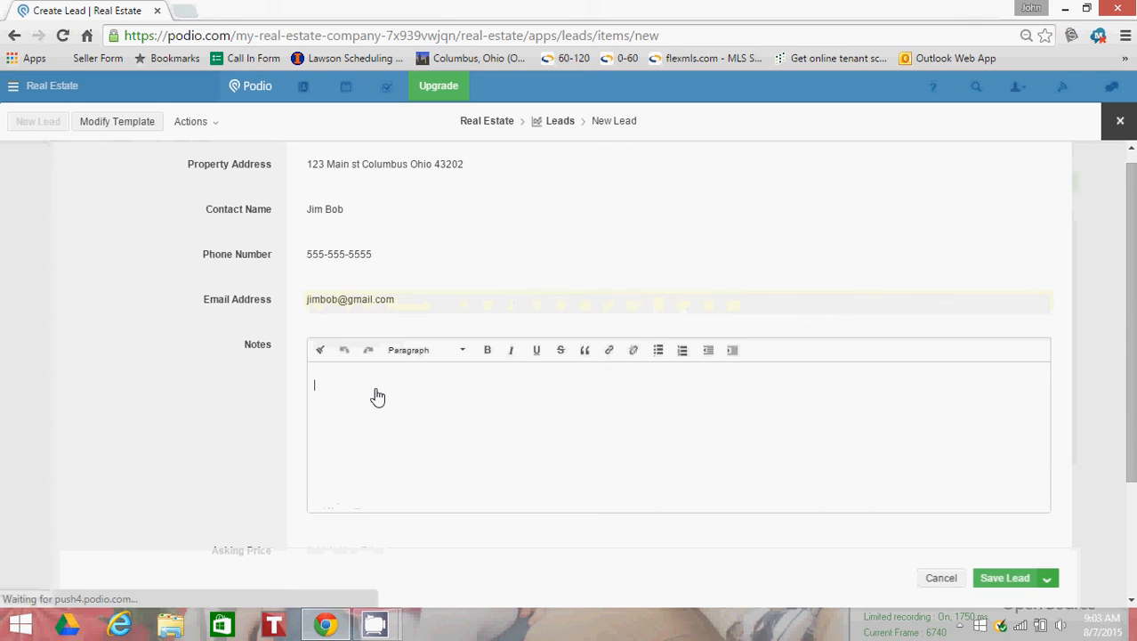
{"action": "type", "text": "Has a"}
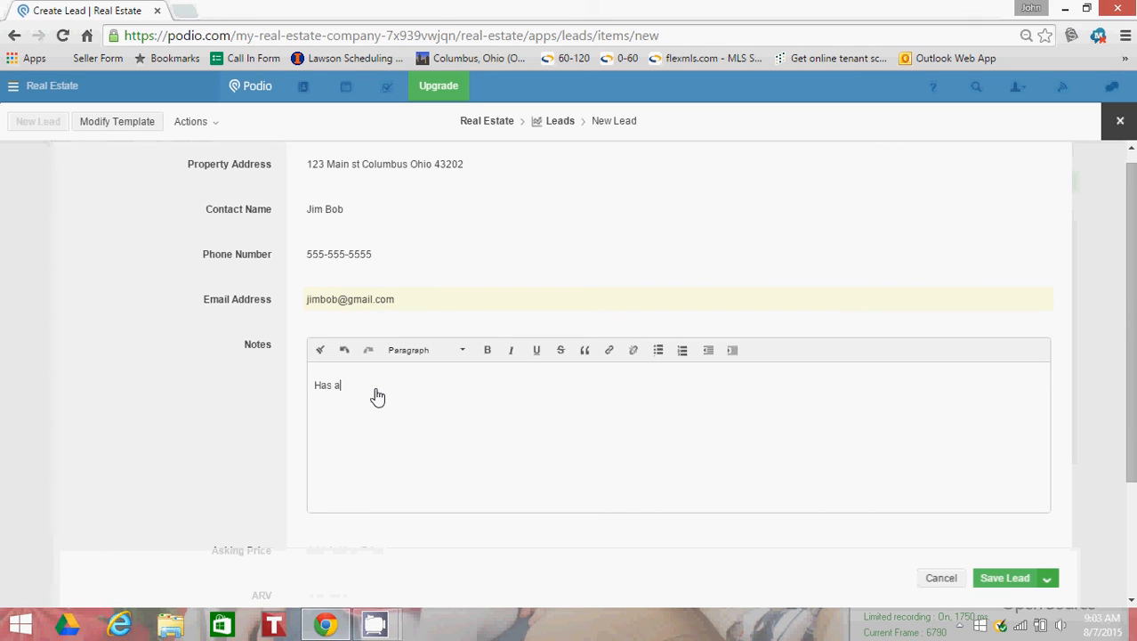
{"action": "type", "text": " rental needs to sell fast"}
Step: Set the lead's asking price to $30,000 and its ARV to $90,000, and save the lead
{"action": "scroll", "coordinate": [257, 367], "scroll_direction": "down", "scroll_amount": 2}
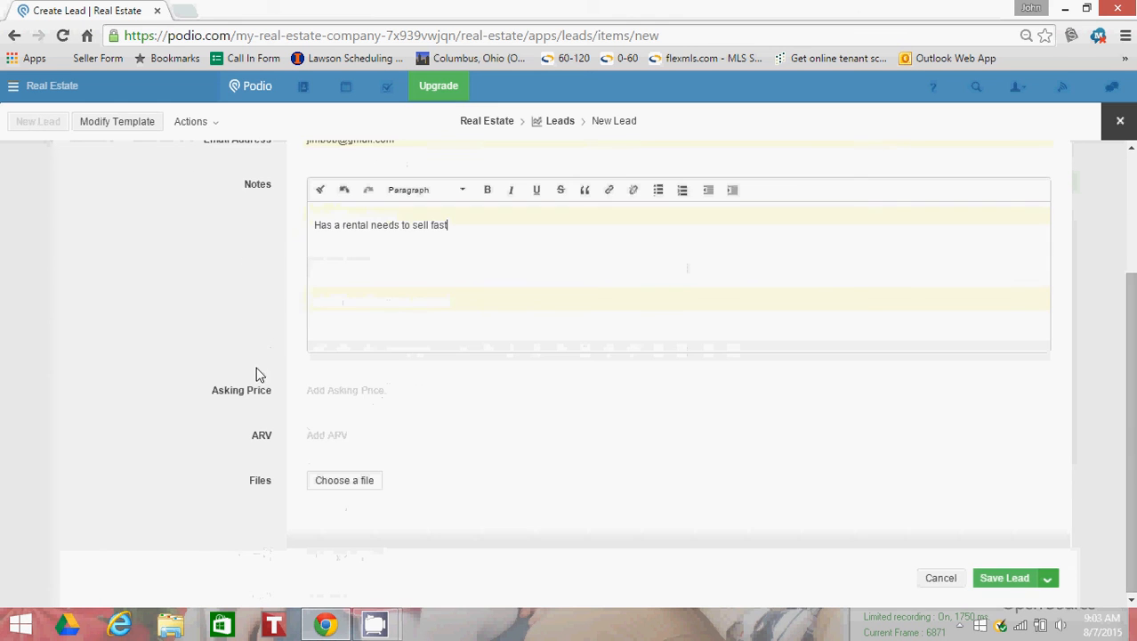
{"action": "left_click", "coordinate": [367, 390]}
{"action": "type", "text": "30000"}
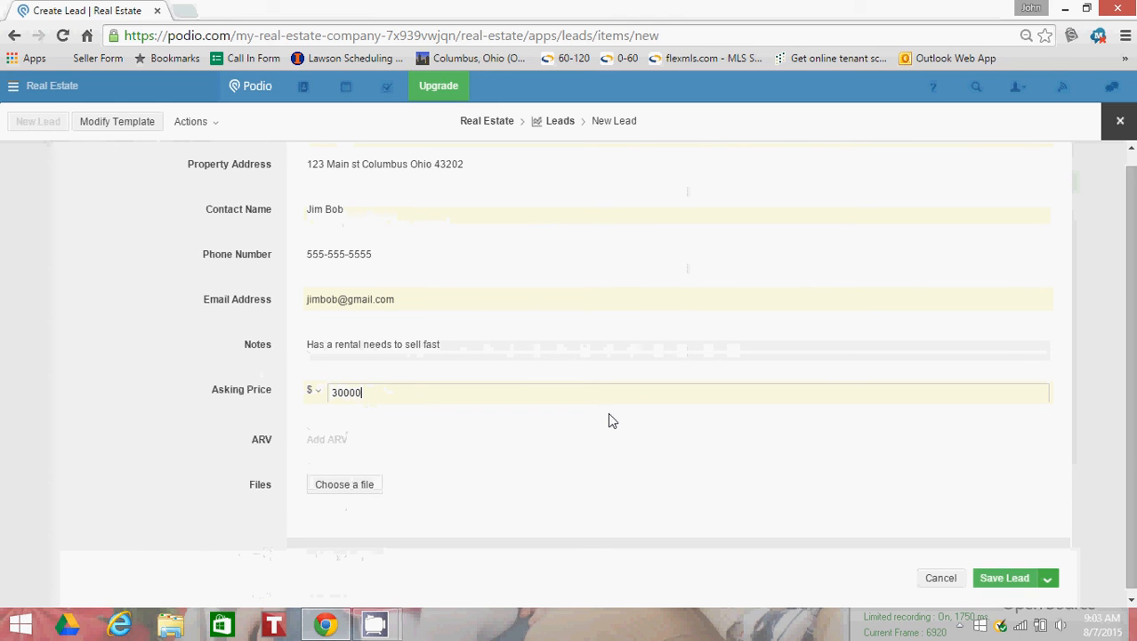
{"action": "key", "text": "Tab"}
{"action": "type", "text": "90000"}
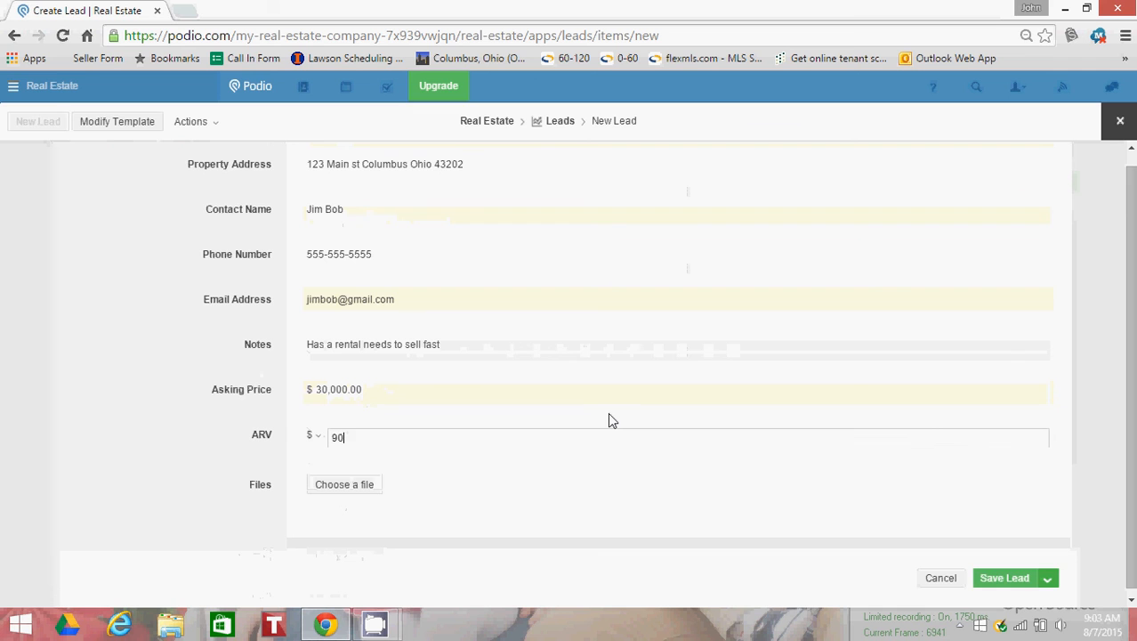
{"action": "left_click", "coordinate": [182, 432]}
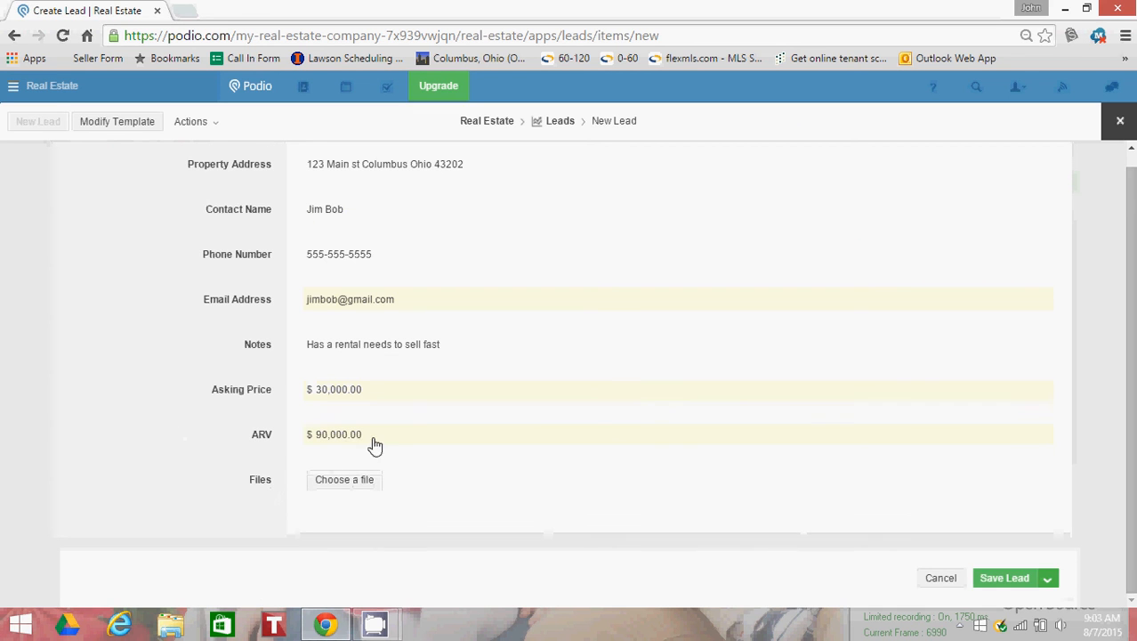
{"action": "left_click", "coordinate": [1006, 581]}
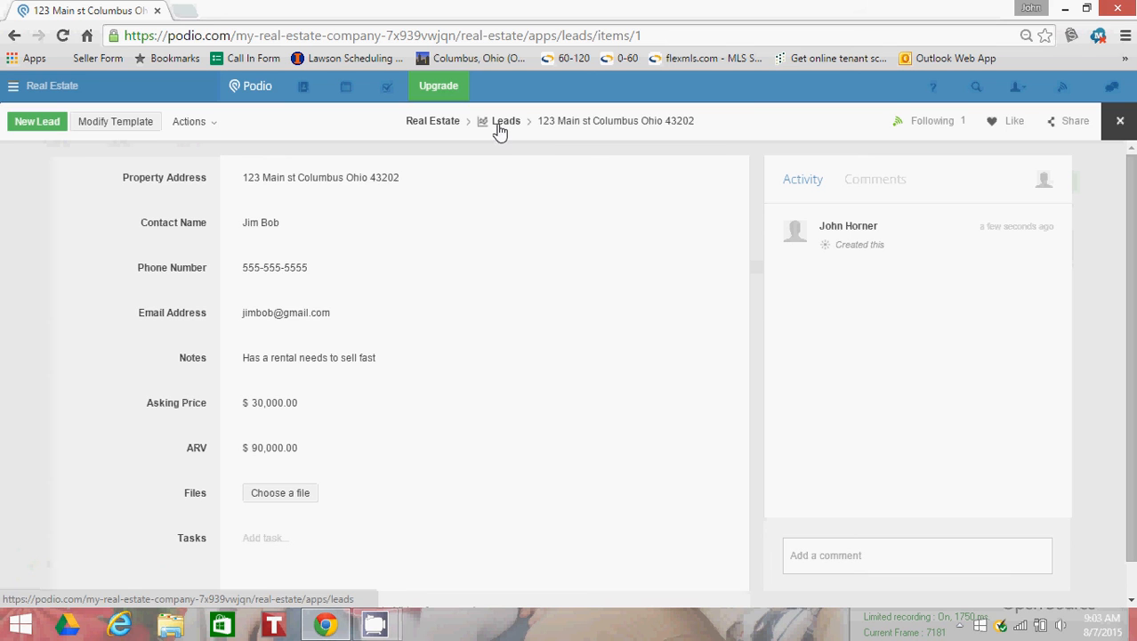
Step: Return to the Leads table and collapse its views sidebar to widen the table
{"action": "left_click", "coordinate": [504, 127]}
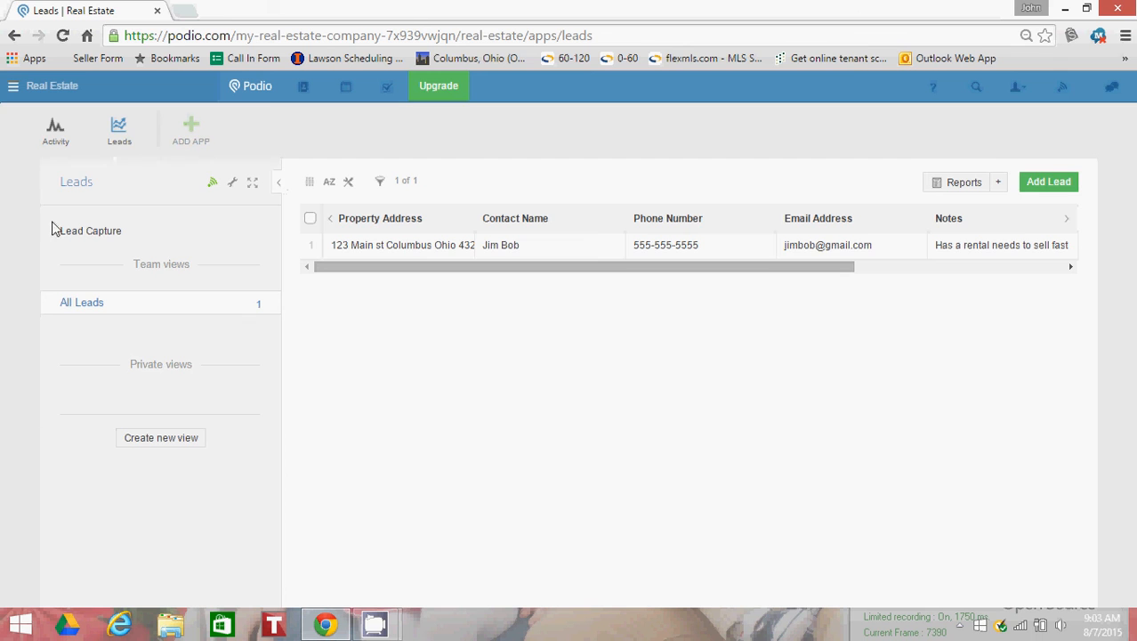
{"action": "left_click", "coordinate": [280, 188]}
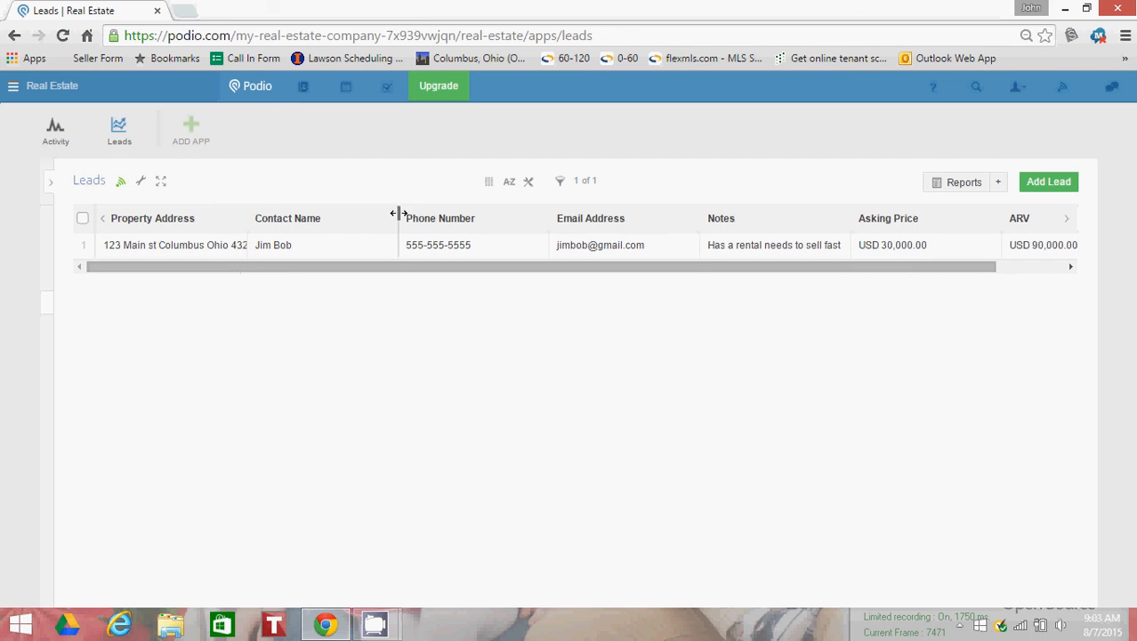
Step: Narrow the Contact Name column and widen the Property Address column enough to fit the lead's full address
{"action": "left_click_drag", "start_coordinate": [394, 216], "coordinate": [343, 211]}
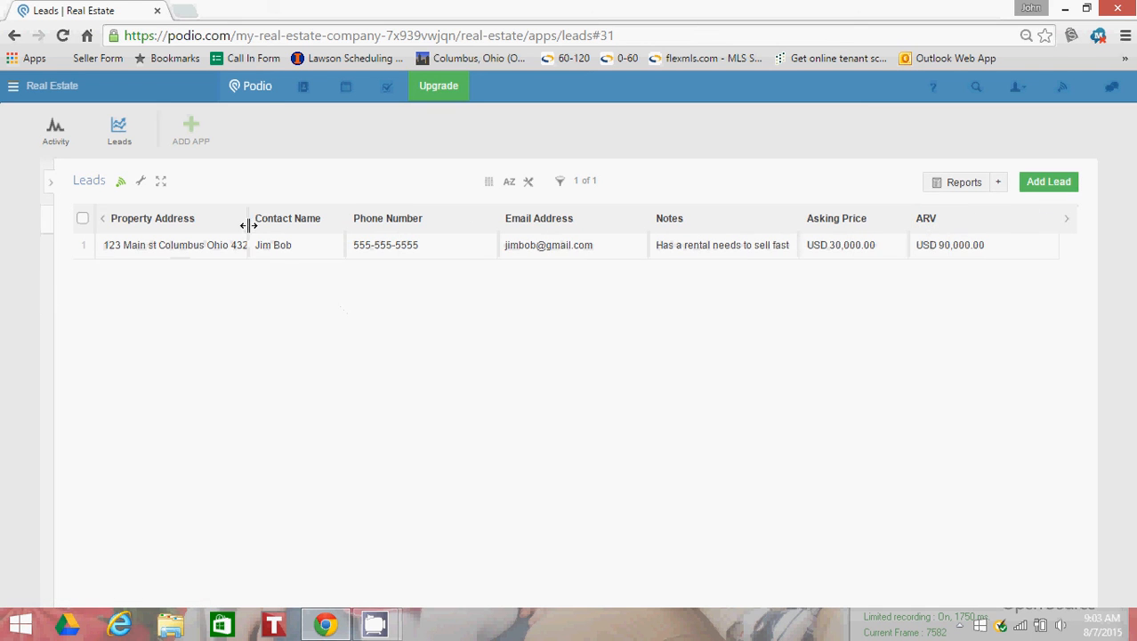
{"action": "left_click_drag", "start_coordinate": [248, 220], "coordinate": [293, 220]}
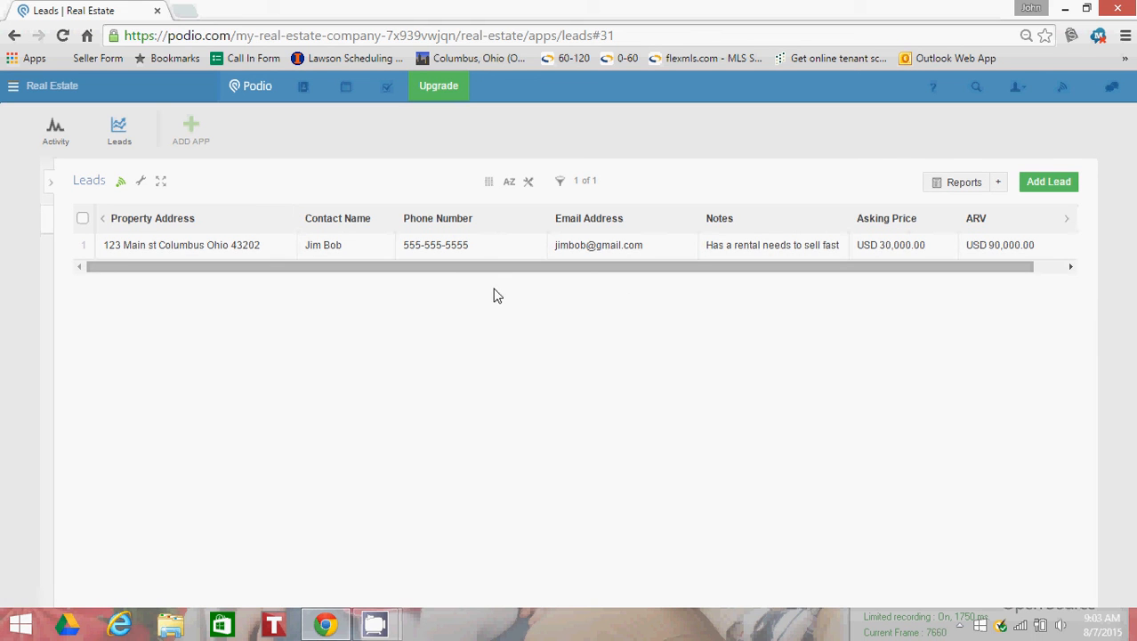
Step: Open the saved lead from the Leads table and review its details down to the files and tasks fields
{"action": "left_click", "coordinate": [189, 248]}
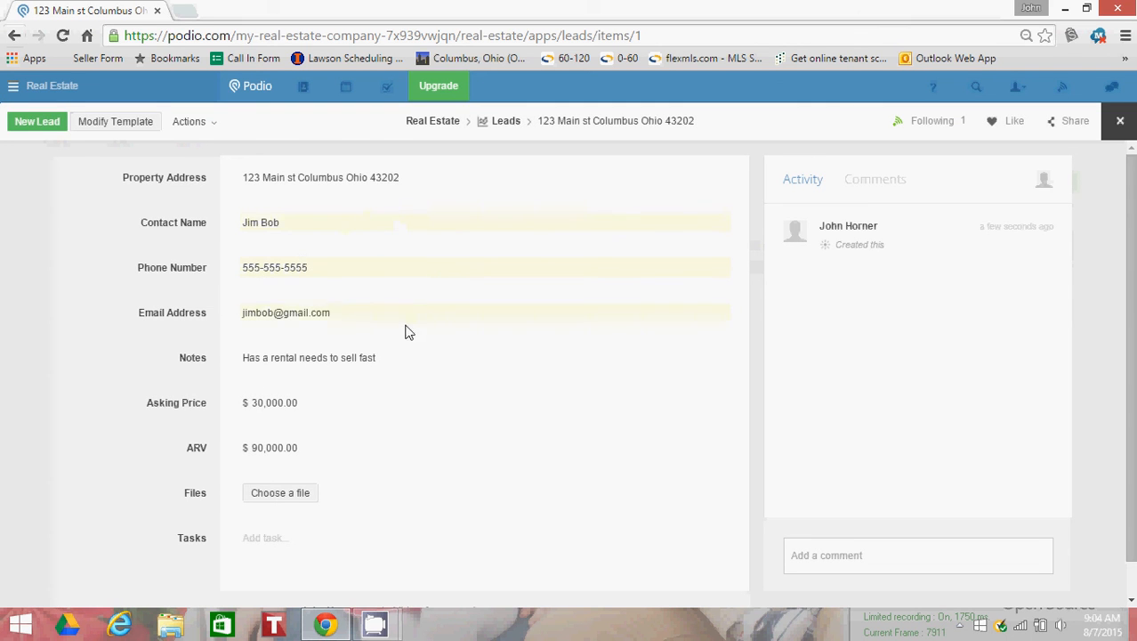
{"action": "scroll", "coordinate": [295, 316], "scroll_direction": "down", "scroll_amount": 1}
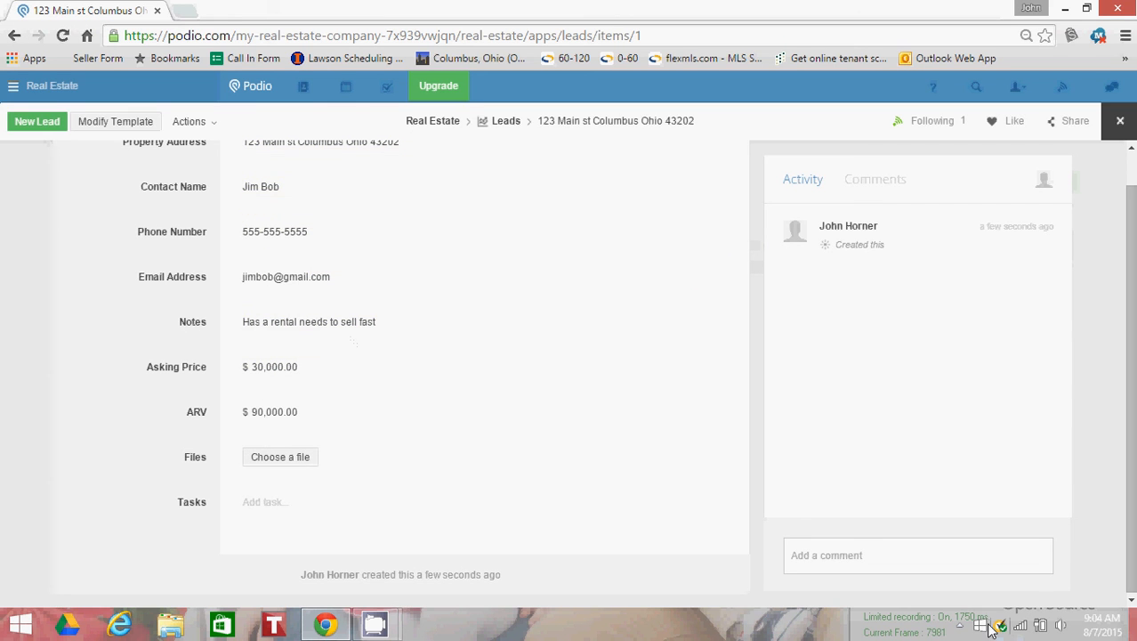
{"action": "mouse_move", "coordinate": [375, 623]}
{"action": "left_click", "coordinate": [322, 561]}
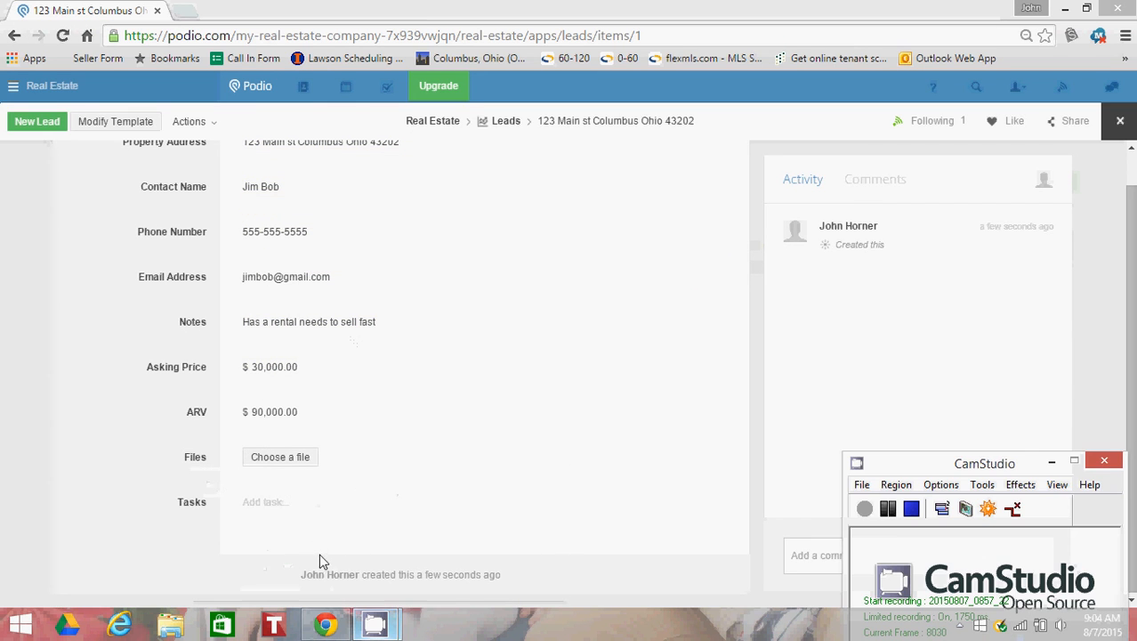
{"action": "left_click", "coordinate": [868, 509]}
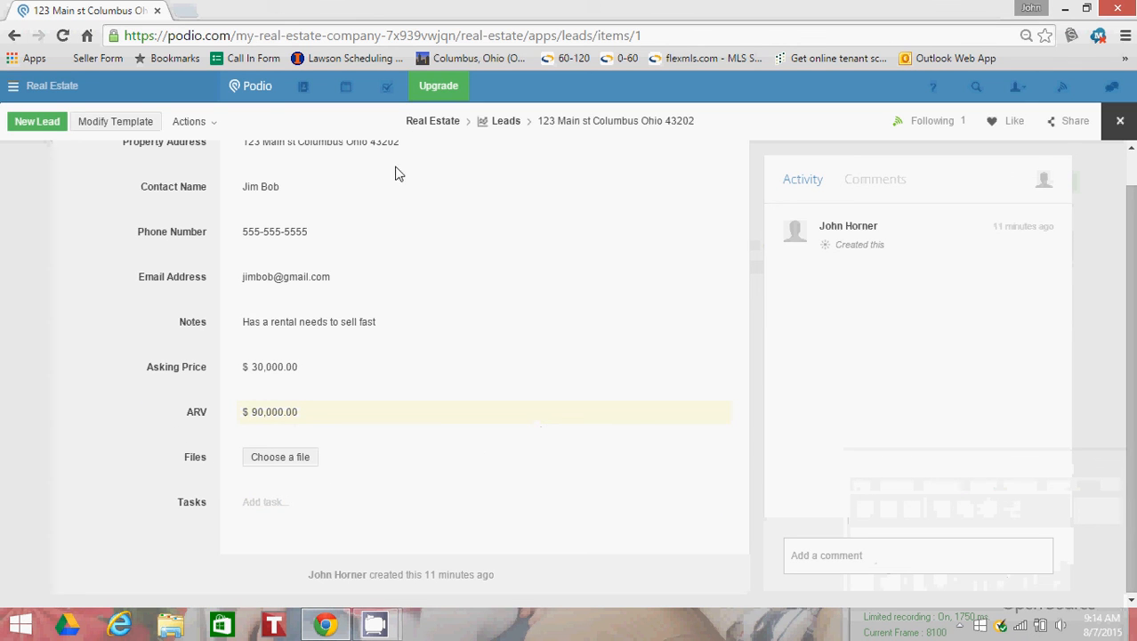
Step: Return to the Leads table from the lead's record and expand the collapsed views sidebar
{"action": "left_click", "coordinate": [506, 123]}
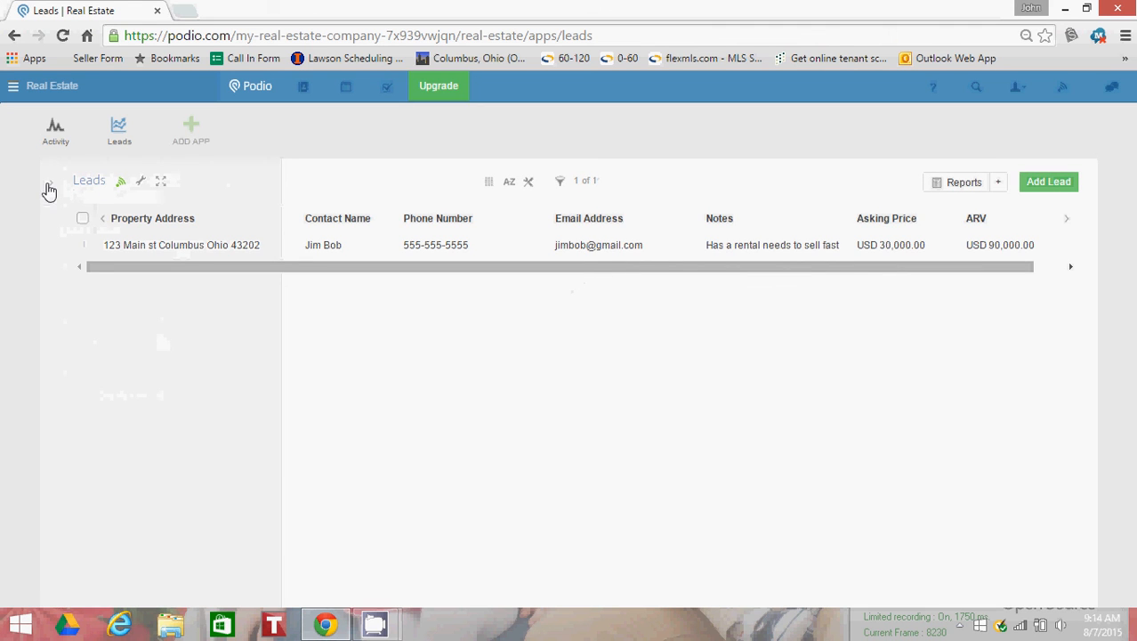
{"action": "left_click", "coordinate": [47, 185]}
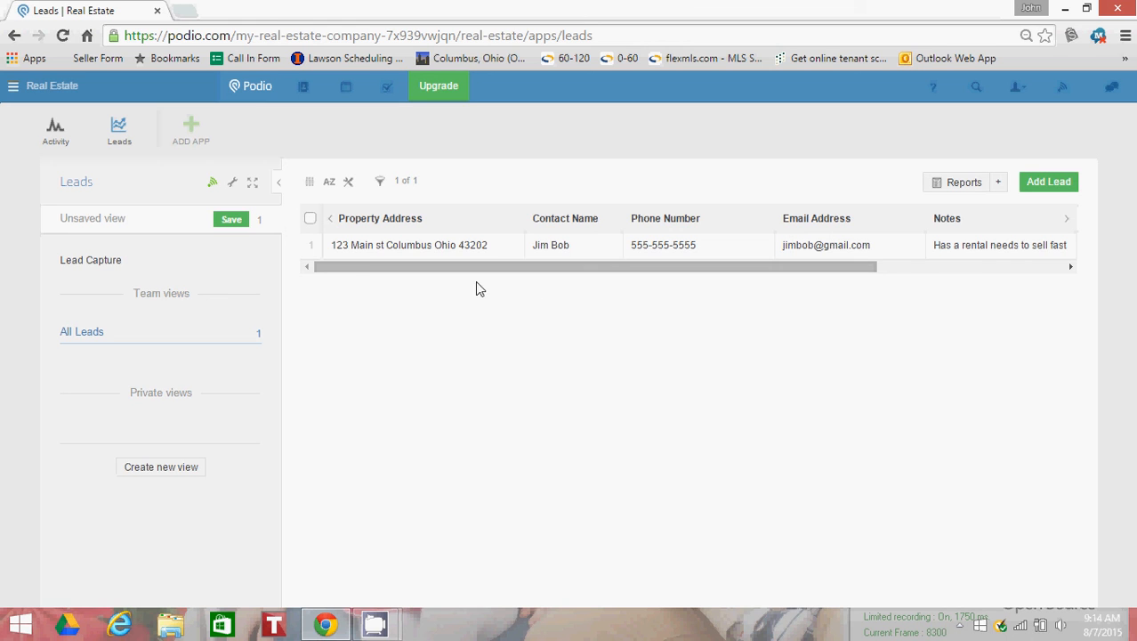
{"action": "mouse_move", "coordinate": [386, 267]}
{"action": "left_mouse_down"}
{"action": "mouse_move", "coordinate": [703, 283]}
{"action": "mouse_move", "coordinate": [388, 282]}
{"action": "left_mouse_up"}
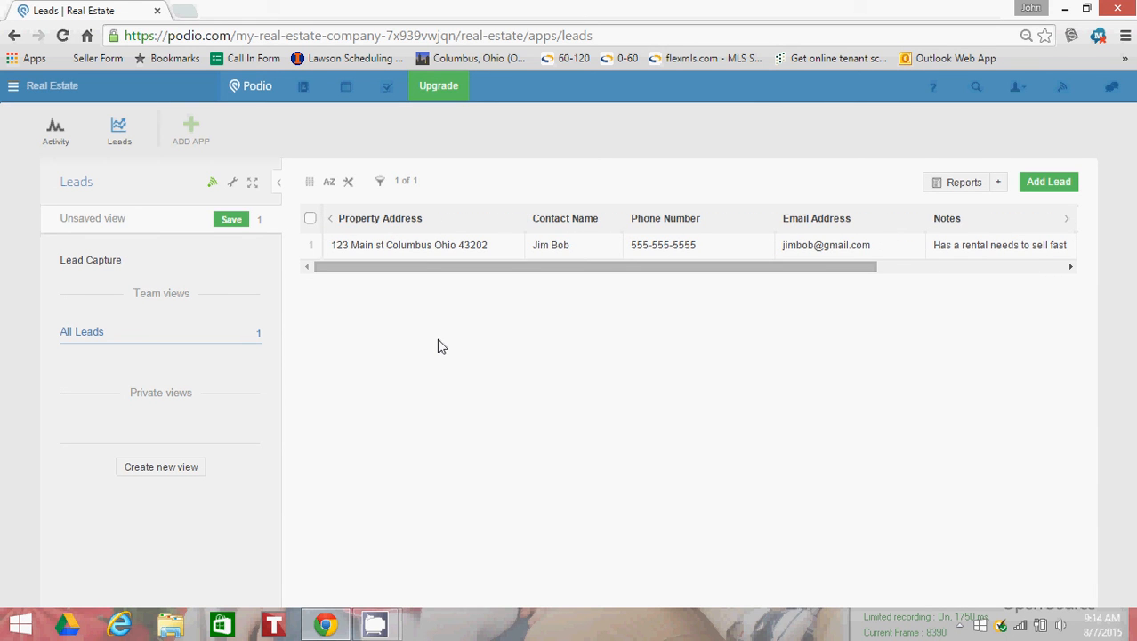